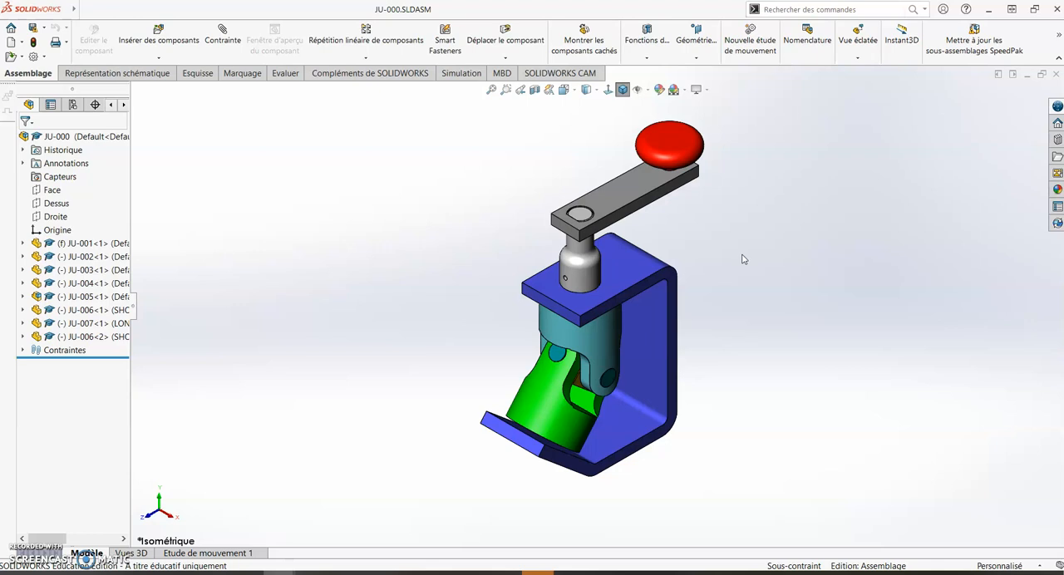
- Swing the crank arm with the red knob slightly around its vertical axis
drag(637, 183, 690, 105)
key(Escape)
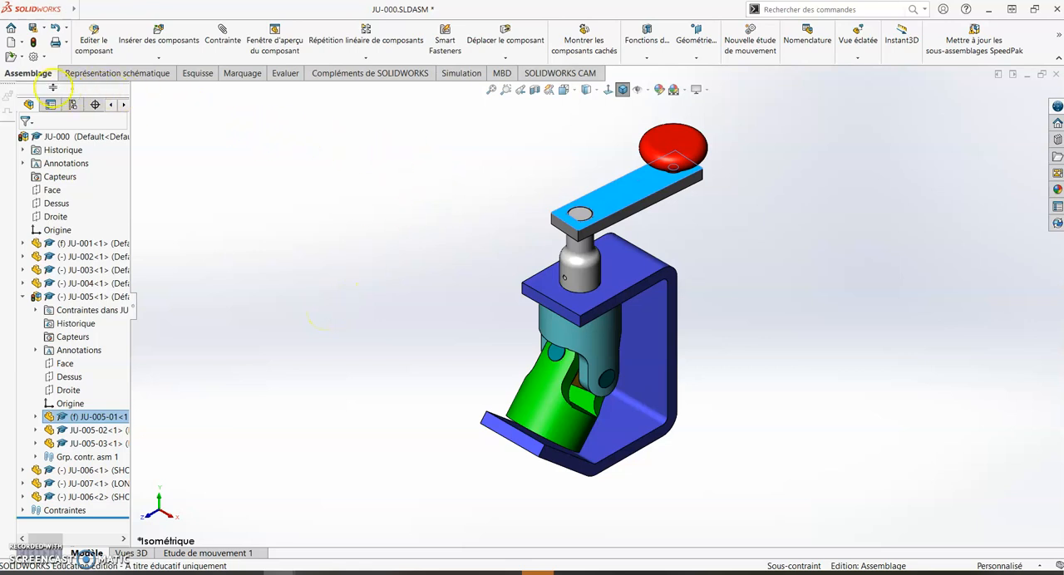
- Display the mass properties of the crank arm part JU-005-01, review them and close the report
click(284, 73)
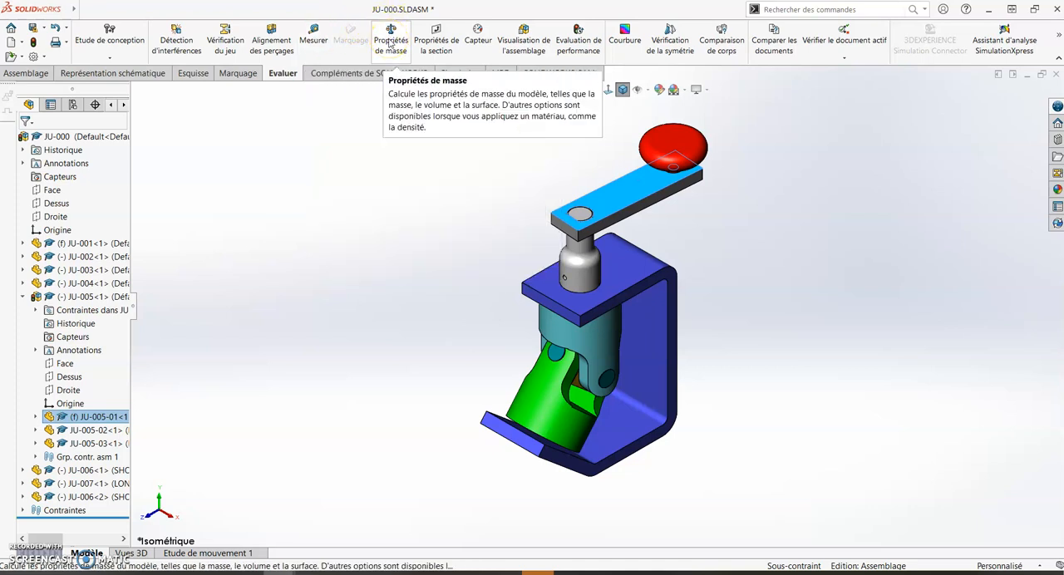
click(389, 43)
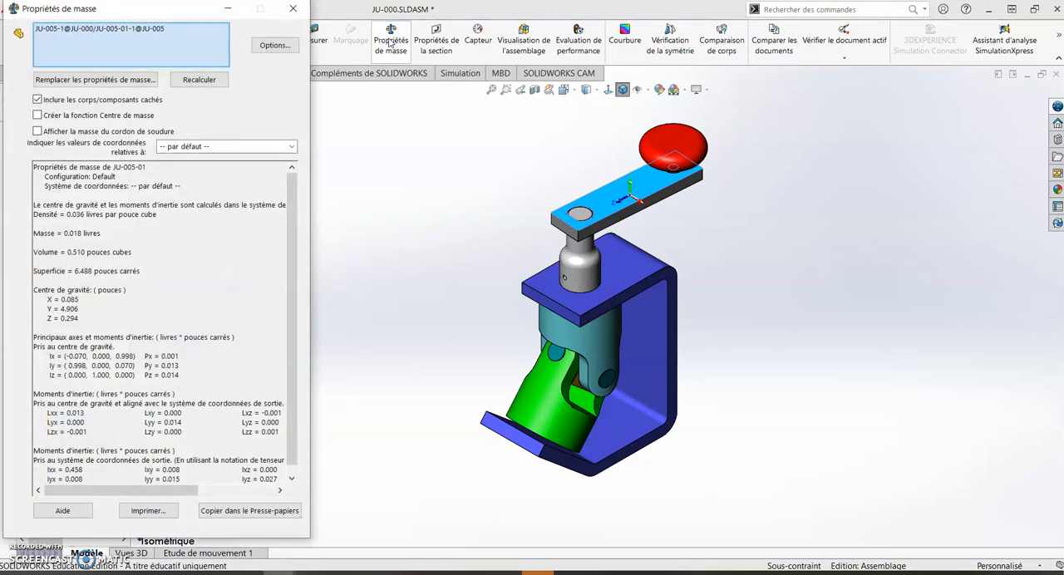
drag(180, 10, 309, 35)
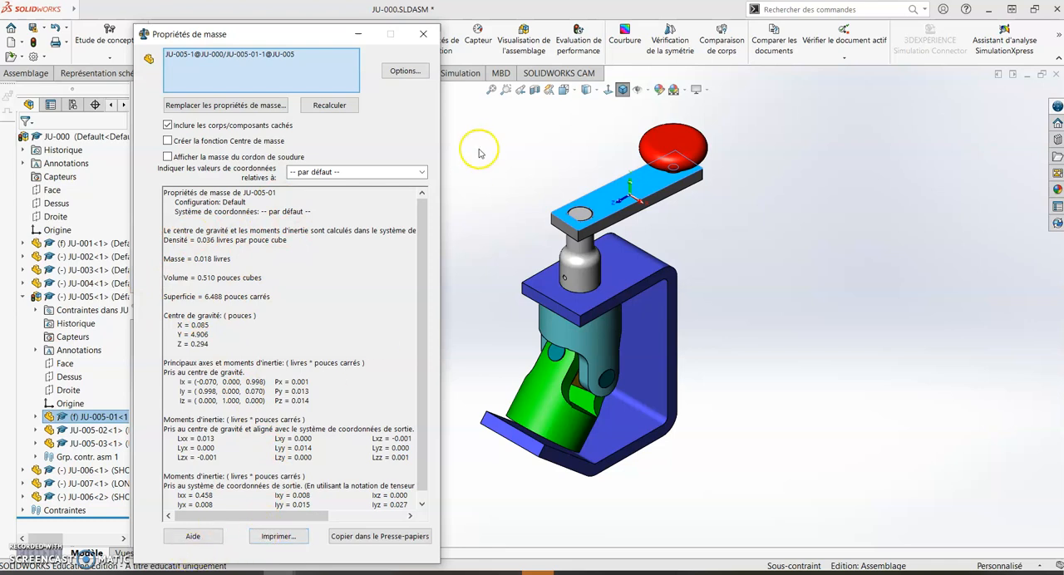
click(423, 36)
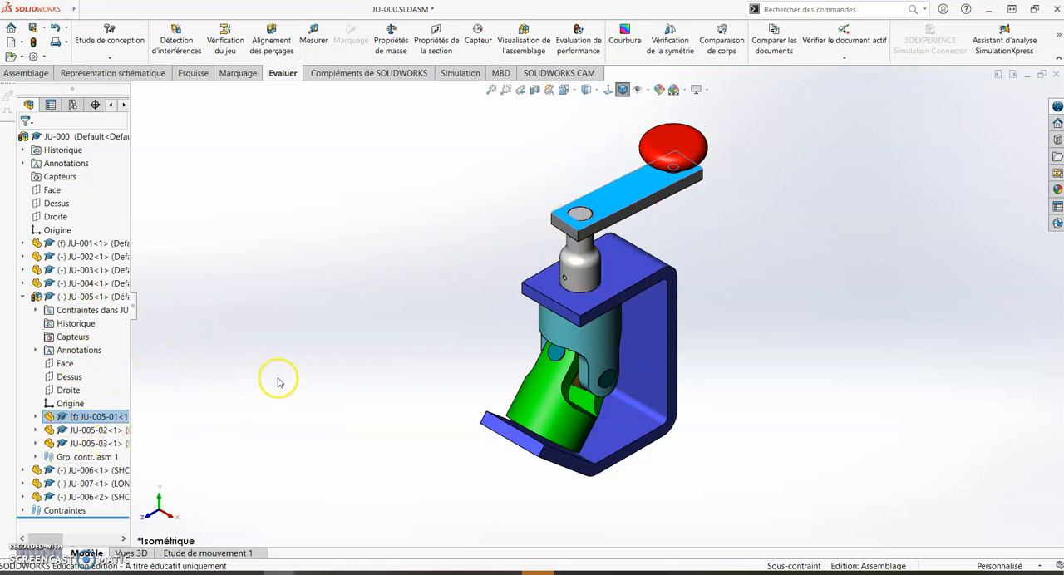
- Run an interference detection on the selected crank arm JU-005-01, review the result and leave the check
click(22, 296)
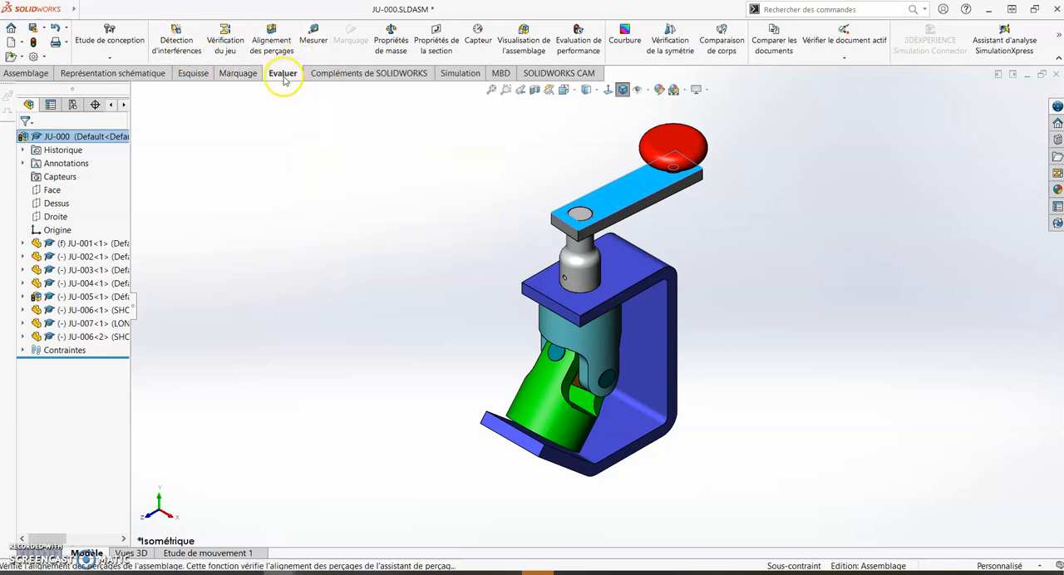
click(190, 50)
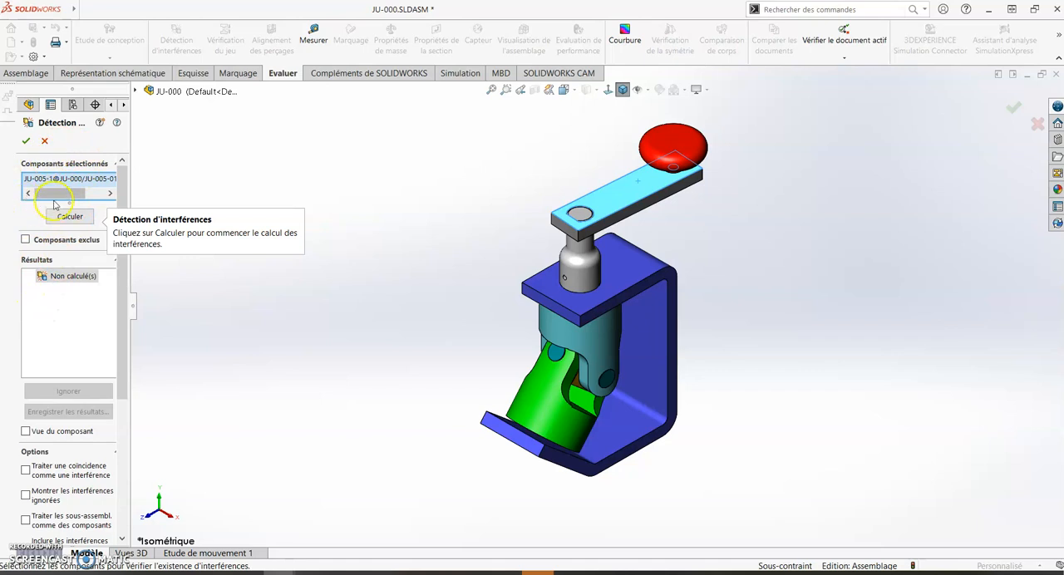
click(63, 216)
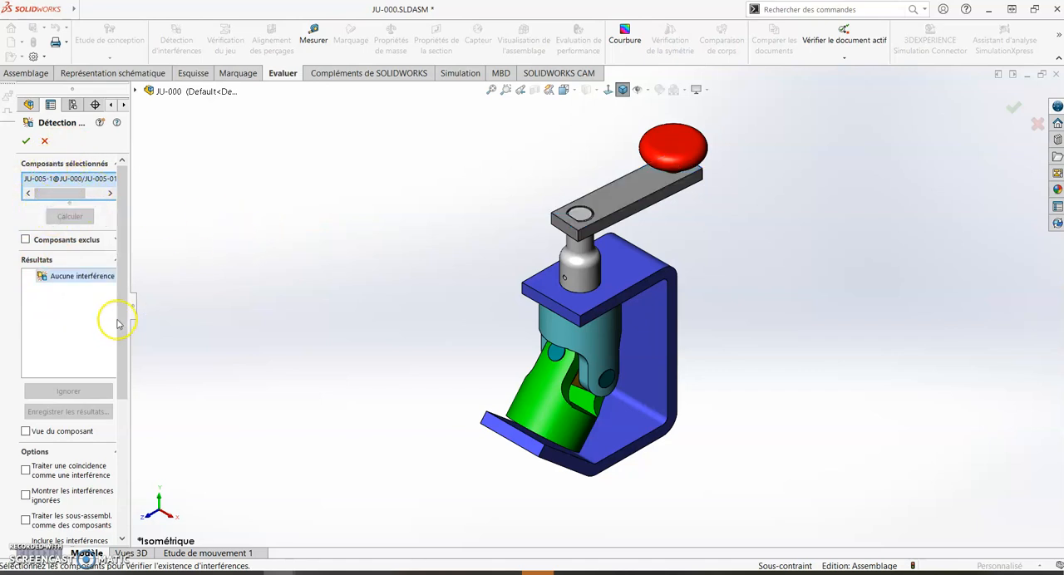
drag(130, 257, 204, 248)
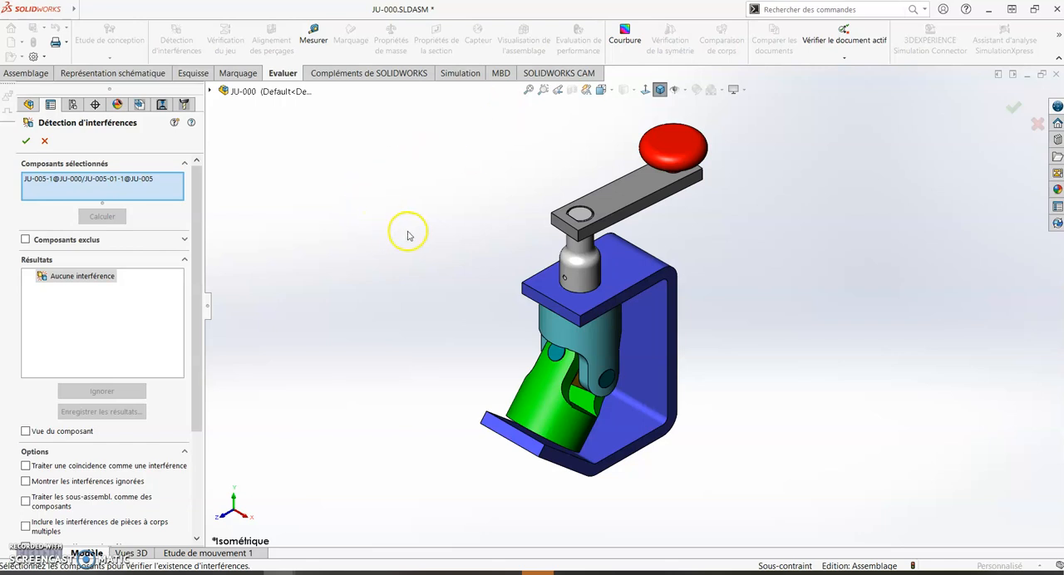
click(45, 141)
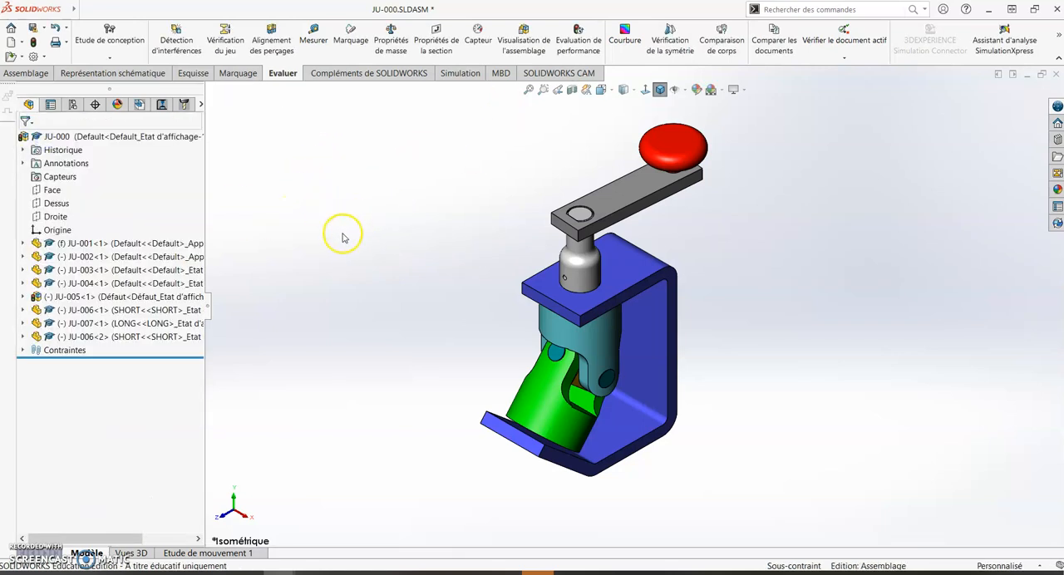
- Switch to the 12000-00 press assembly and swing its lever bar to a slanted position, raising the rack
key(ctrl+Tab)
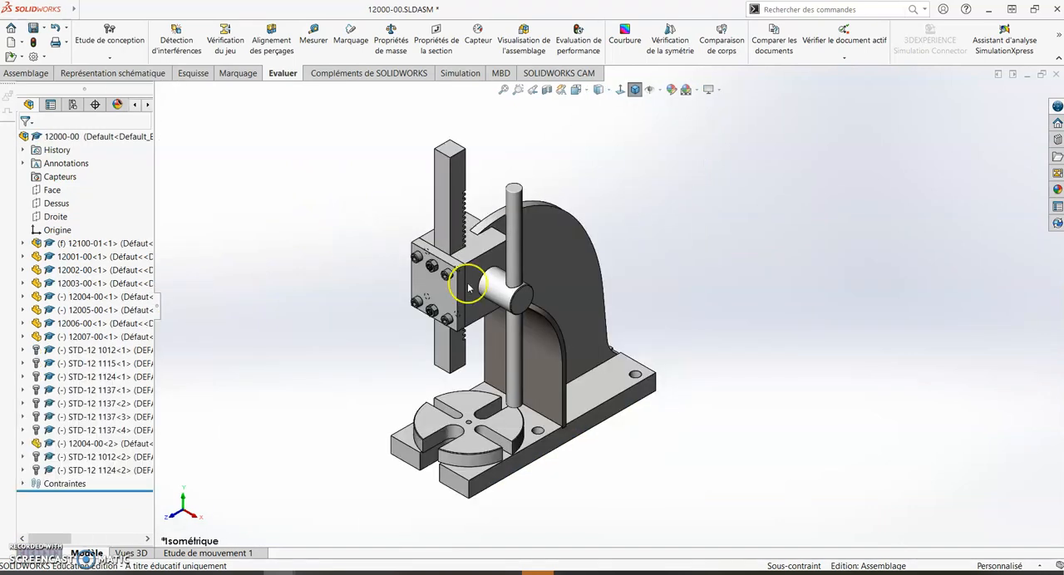
scroll(467, 370, down, 1)
scroll(468, 370, down, 1)
scroll(464, 371, up, 2)
scroll(510, 334, down, 1)
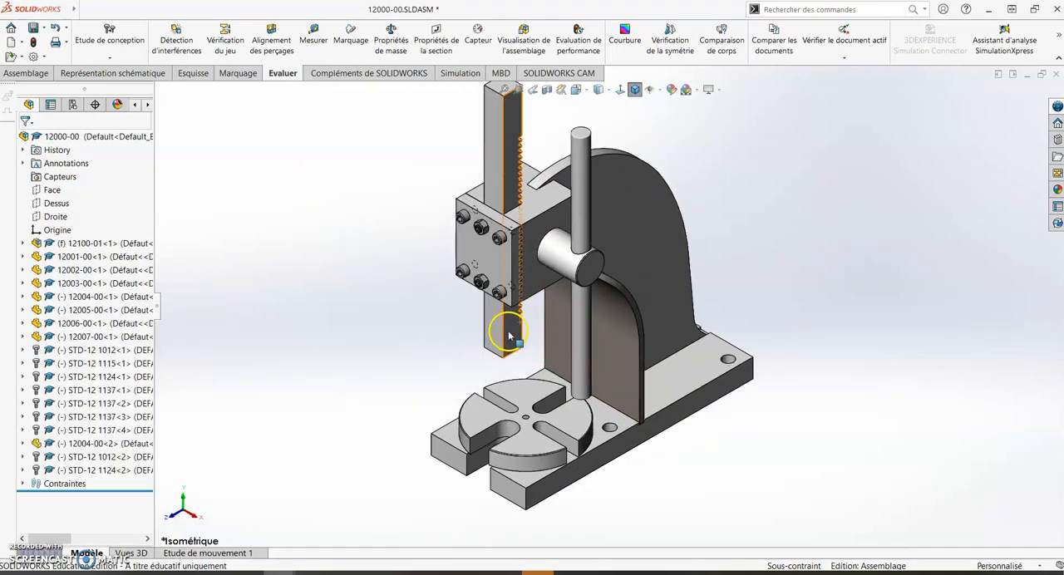
scroll(511, 334, up, 1)
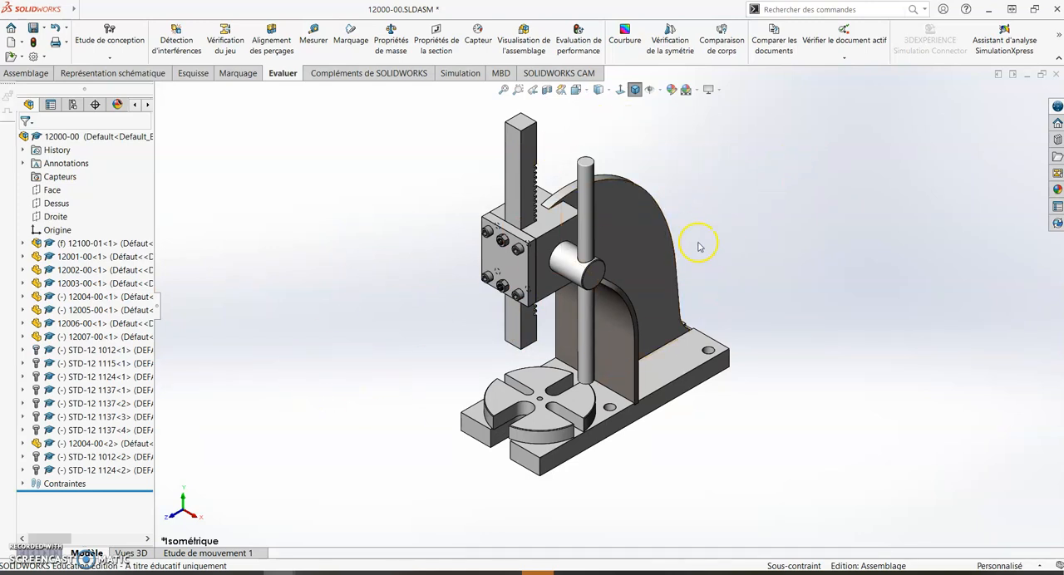
drag(584, 210, 649, 204)
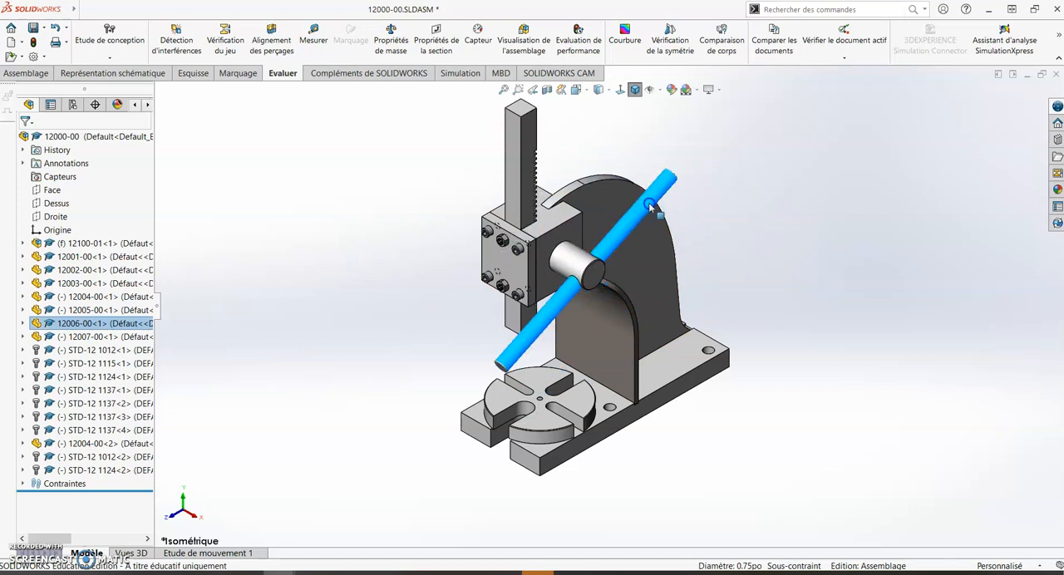
click(818, 191)
click(318, 338)
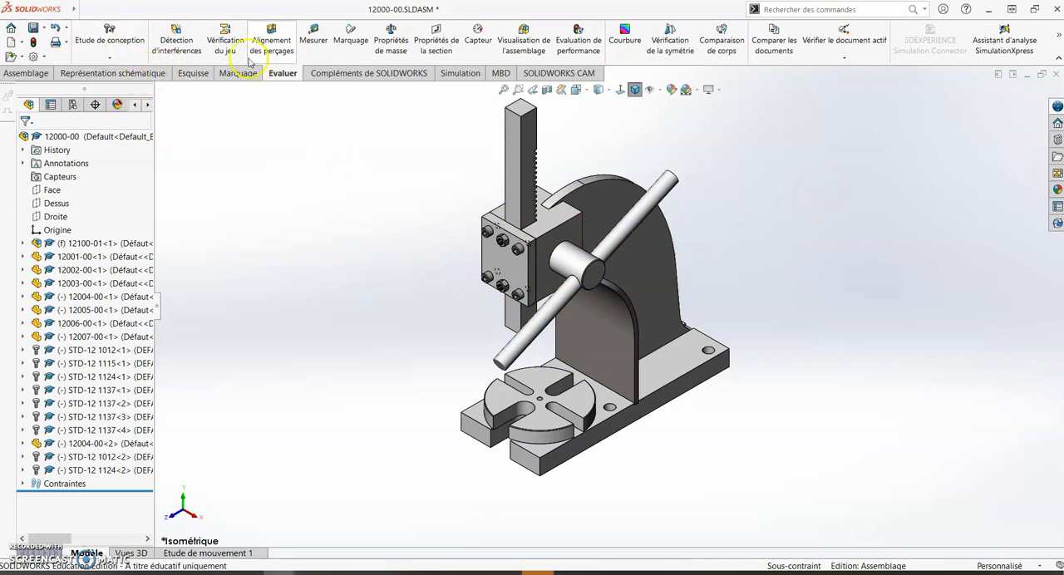
- Run interference detection on the whole 12000-00 assembly and look through the full list of results
click(176, 47)
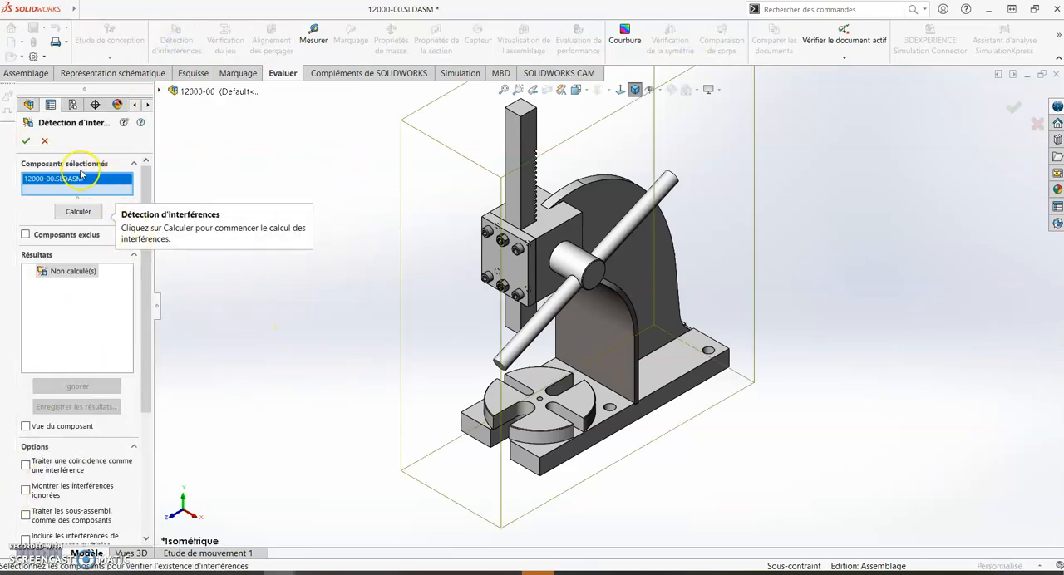
click(70, 212)
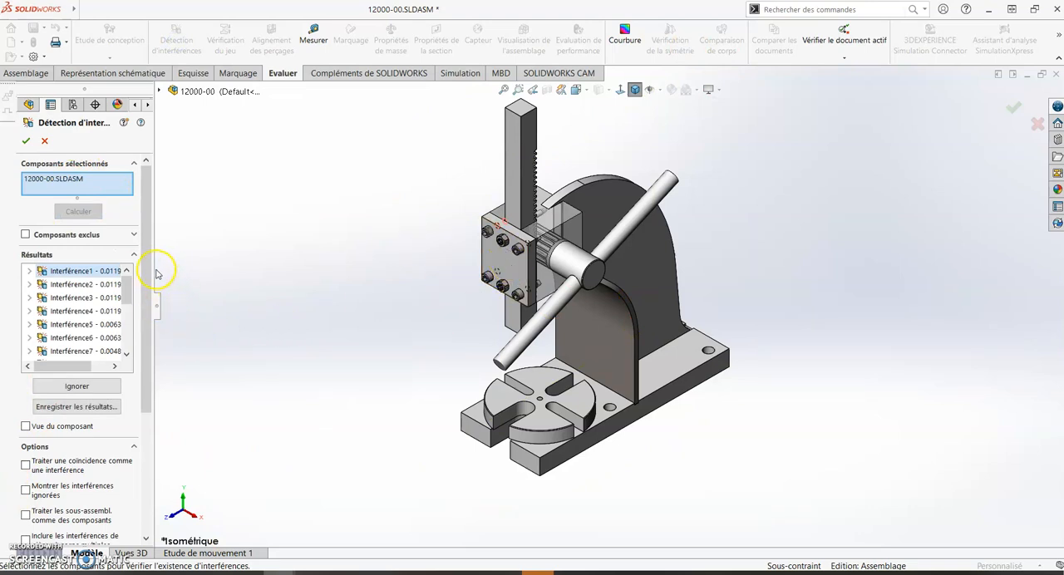
drag(161, 268, 212, 259)
drag(185, 291, 163, 346)
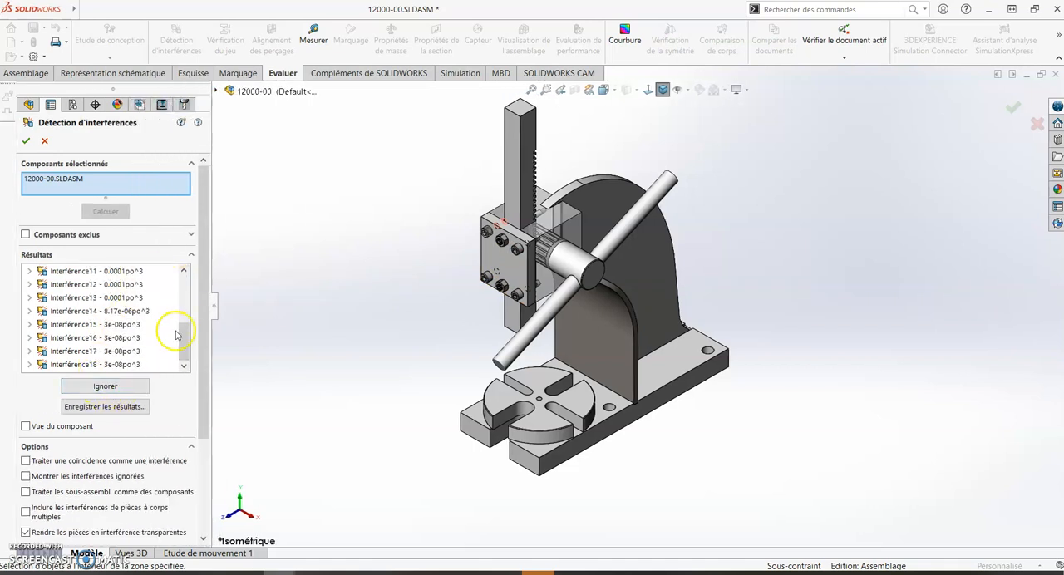
scroll(188, 337, up, 1)
drag(188, 337, 216, 287)
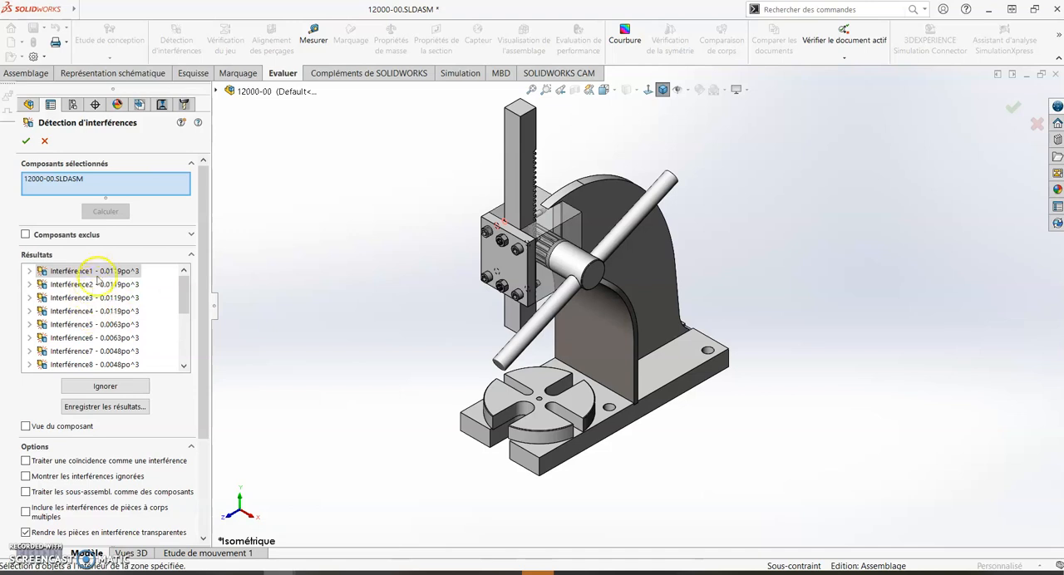
- Examine Interférence1 up close to see which screw and threaded hole overlap in the press head
click(96, 271)
middle_drag(397, 202, 612, 355)
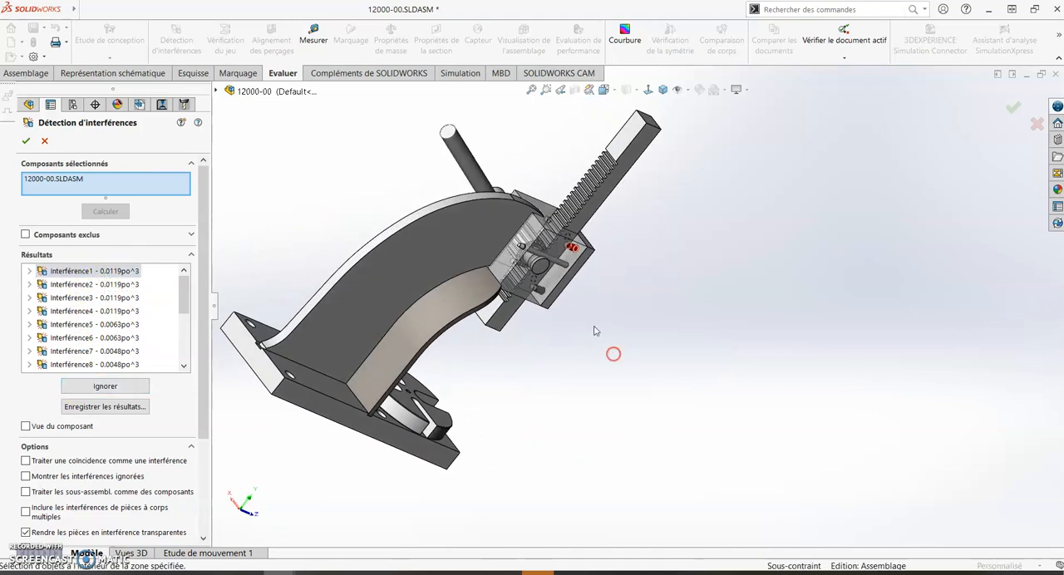
scroll(574, 261, down, 10)
middle_drag(840, 375, 846, 292)
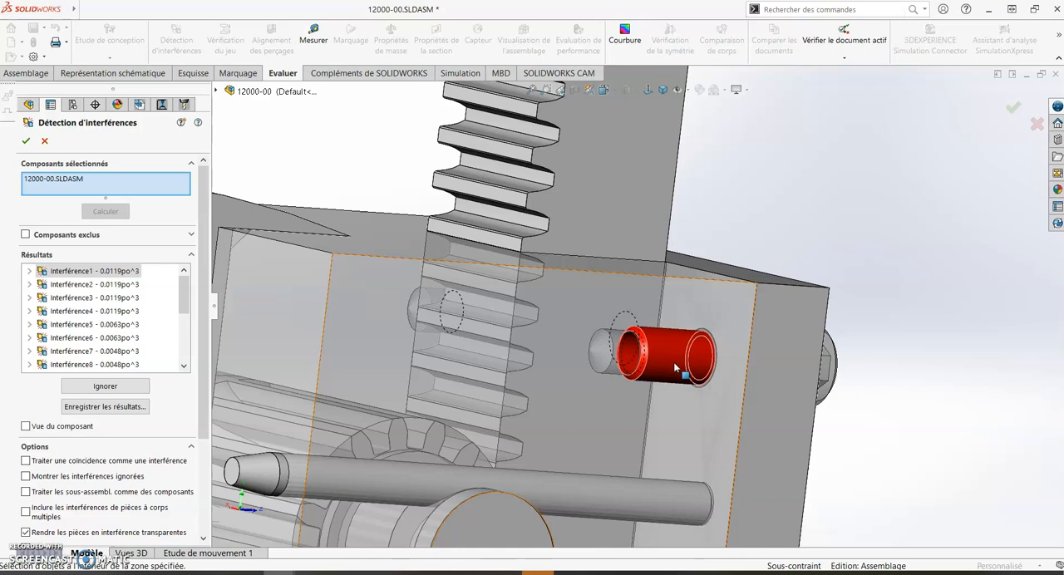
middle_drag(603, 374, 571, 372)
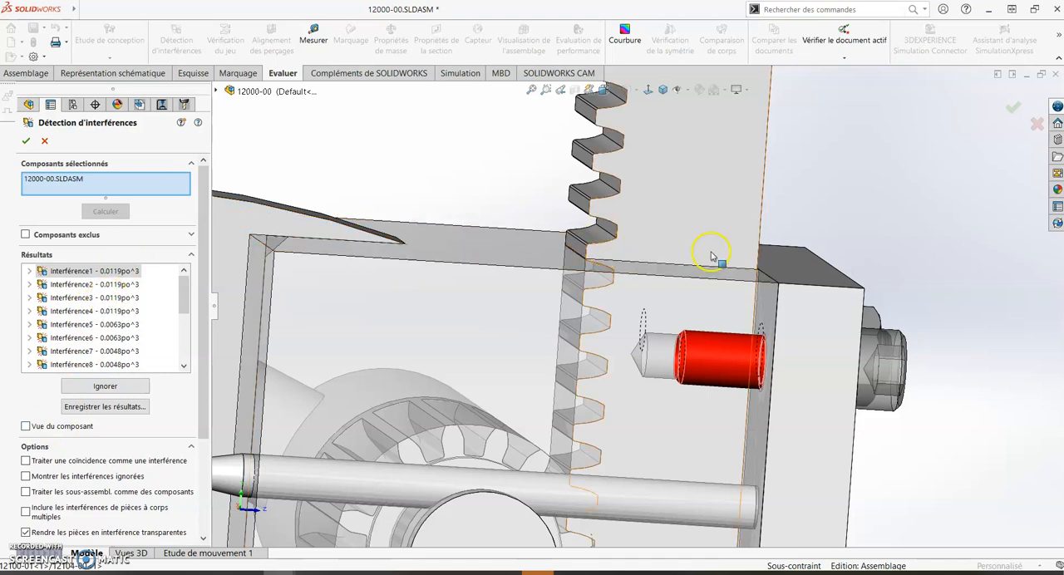
middle_drag(784, 328, 765, 358)
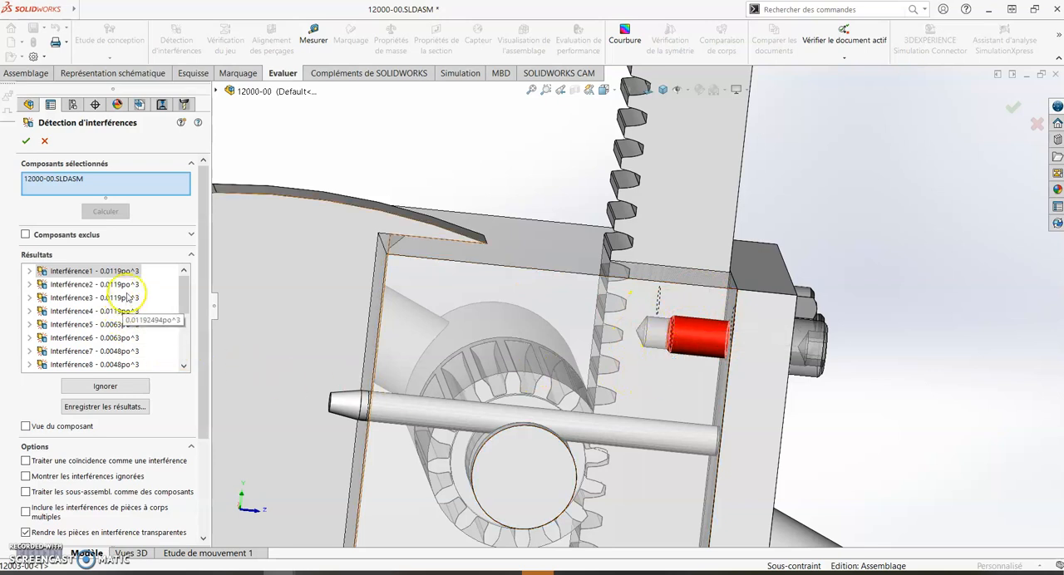
- Examine Interférence2, Interférence4 and Interférence5 on the screws of the front cover plate
click(122, 284)
scroll(503, 340, up, 4)
middle_drag(749, 449, 267, 416)
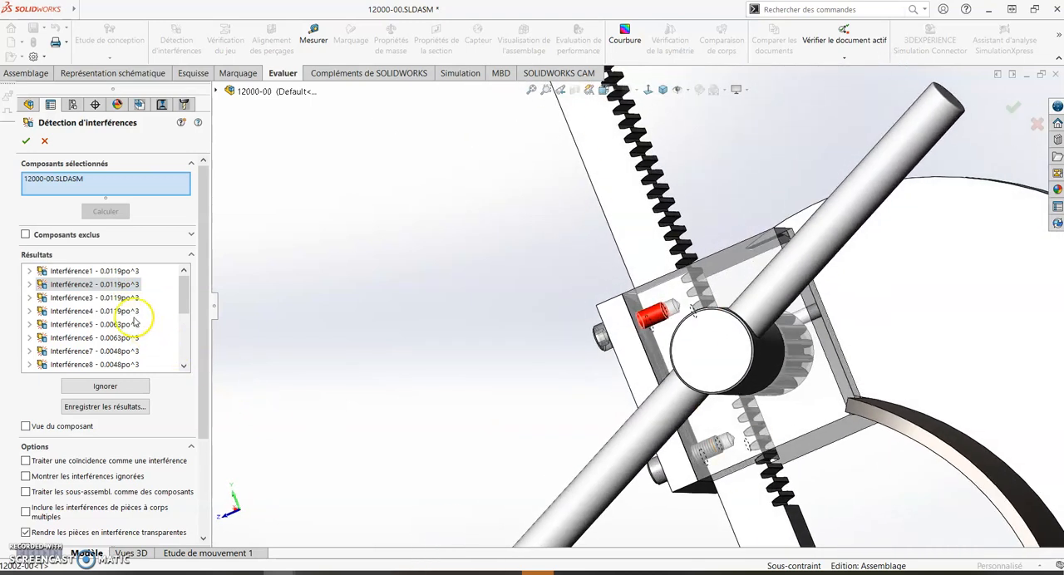
click(108, 311)
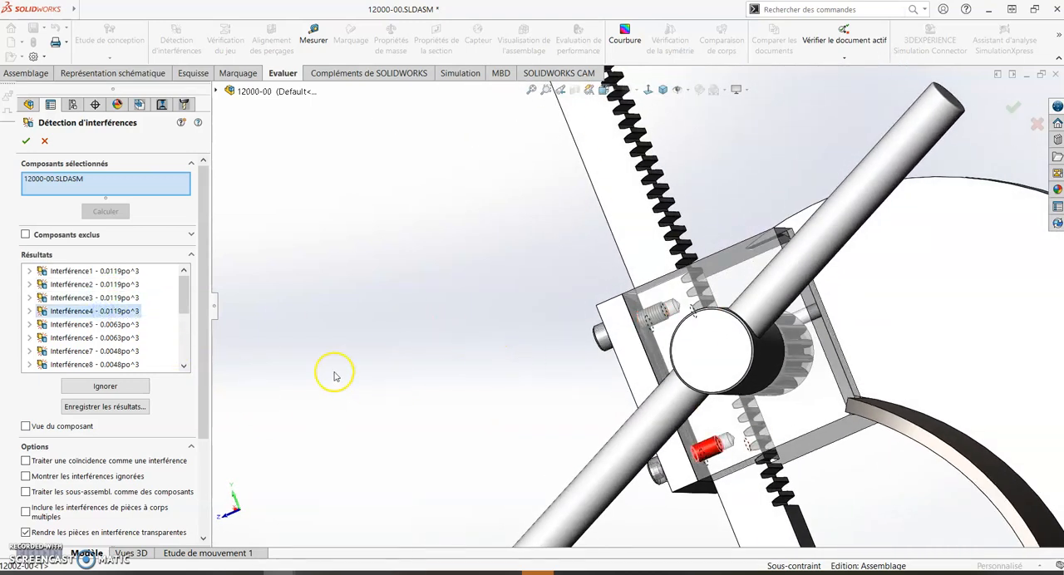
click(101, 324)
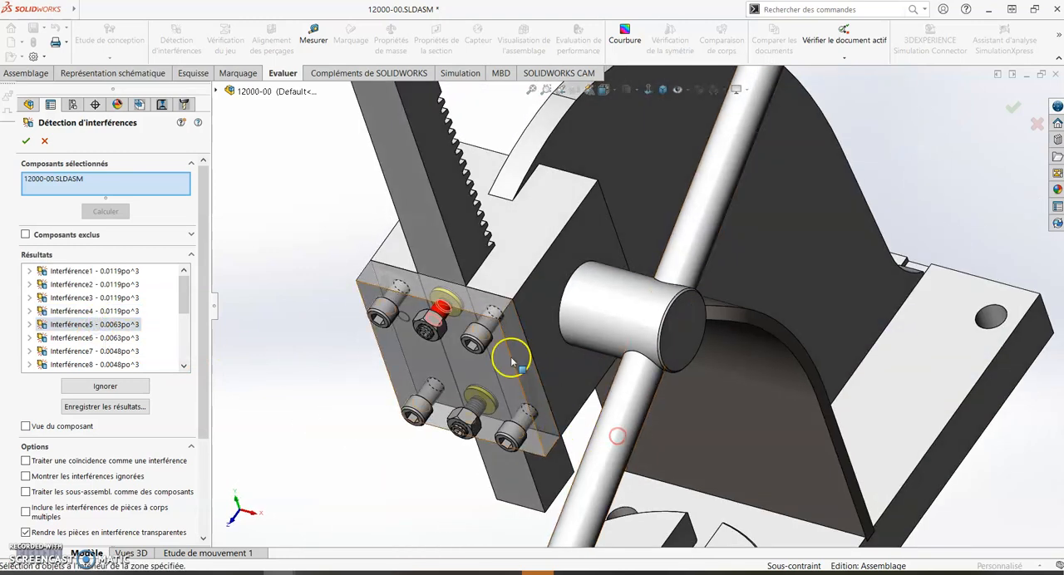
scroll(499, 353, down, 3)
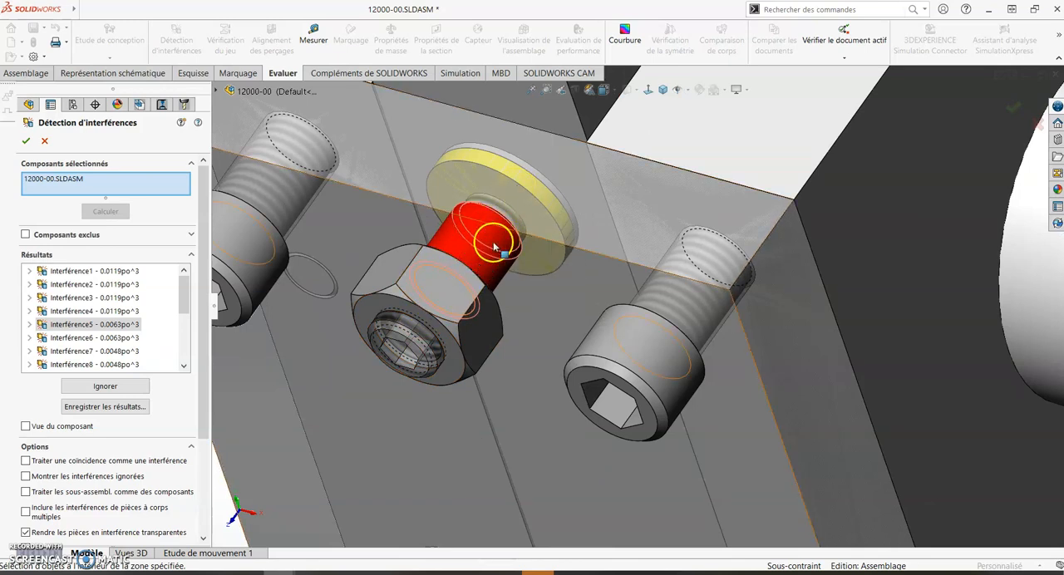
- Ignore Interférence5, the four cap-screw interferences 1 to 4, and Interférence6 in the detection results
click(79, 387)
click(99, 272)
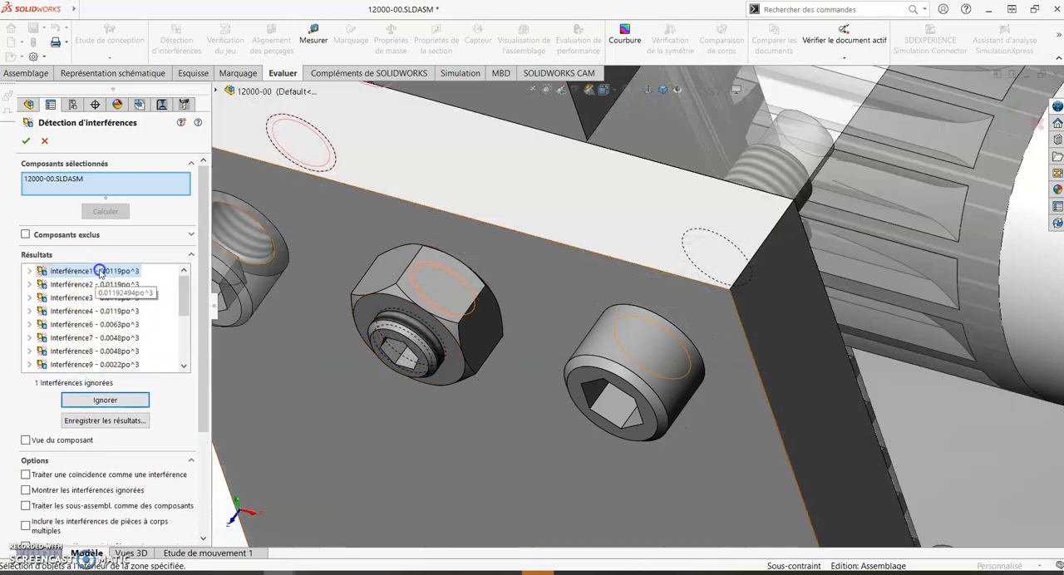
click(84, 402)
click(86, 403)
click(88, 402)
click(88, 402)
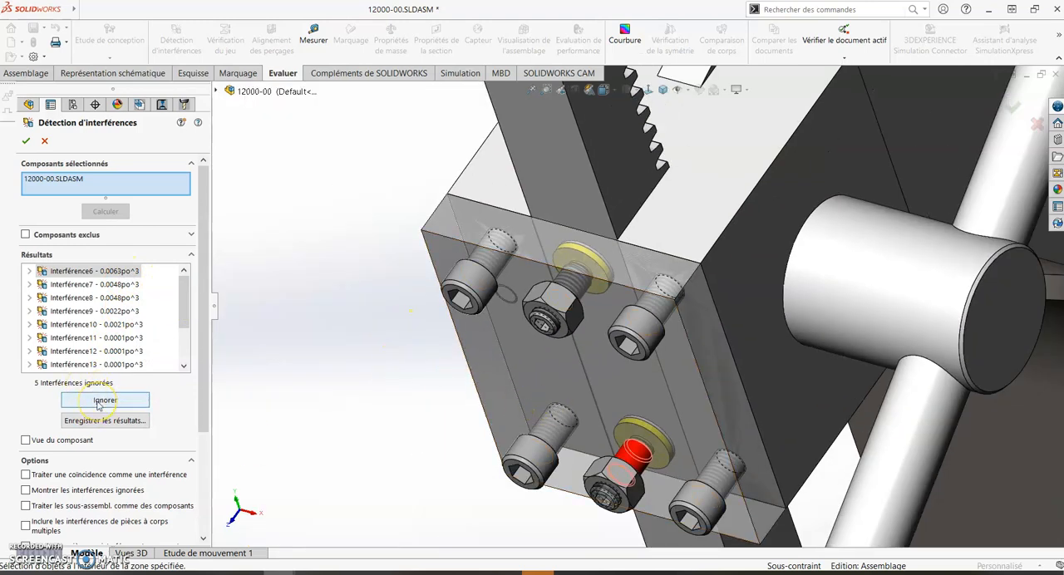
click(98, 403)
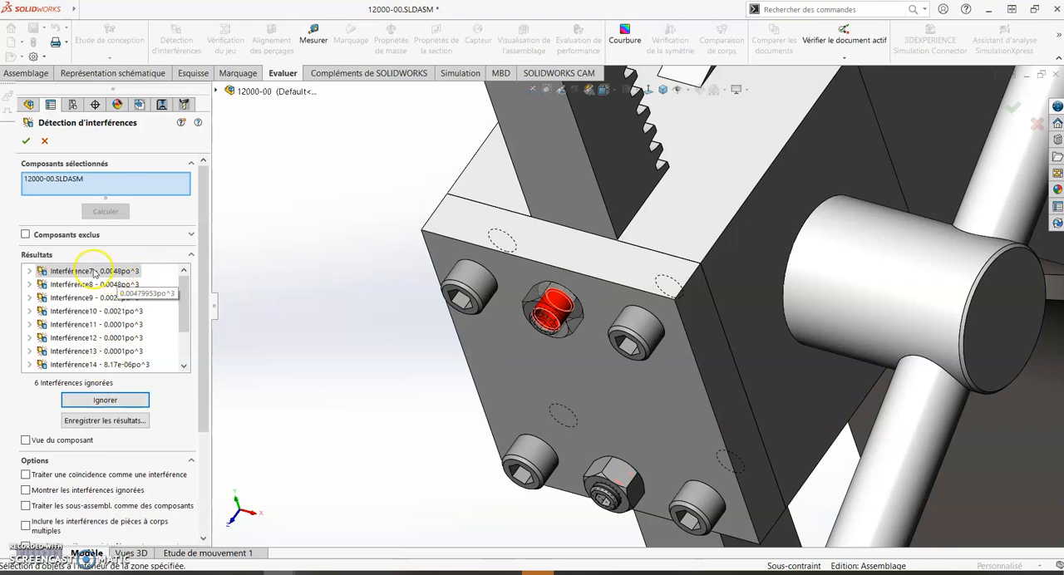
- Inspect the overlap between set screw and nut in Interférence7, and ignore Interférence7 and Interférence8
scroll(582, 278, down, 6)
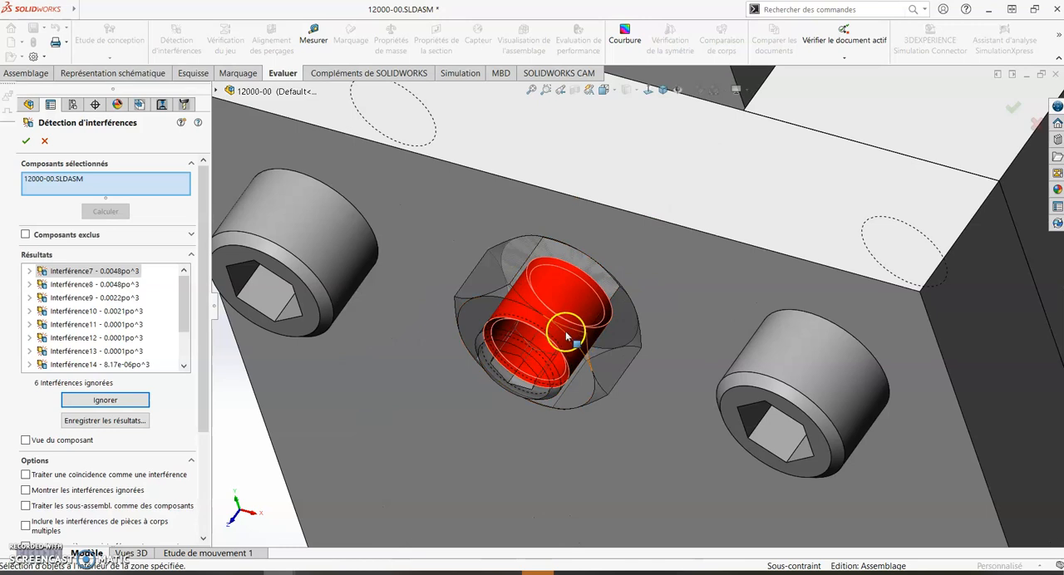
click(108, 400)
click(108, 400)
- Examine Interférence9 at the gear teeth through the shaft bore in the side of the press head
scroll(499, 373, up, 6)
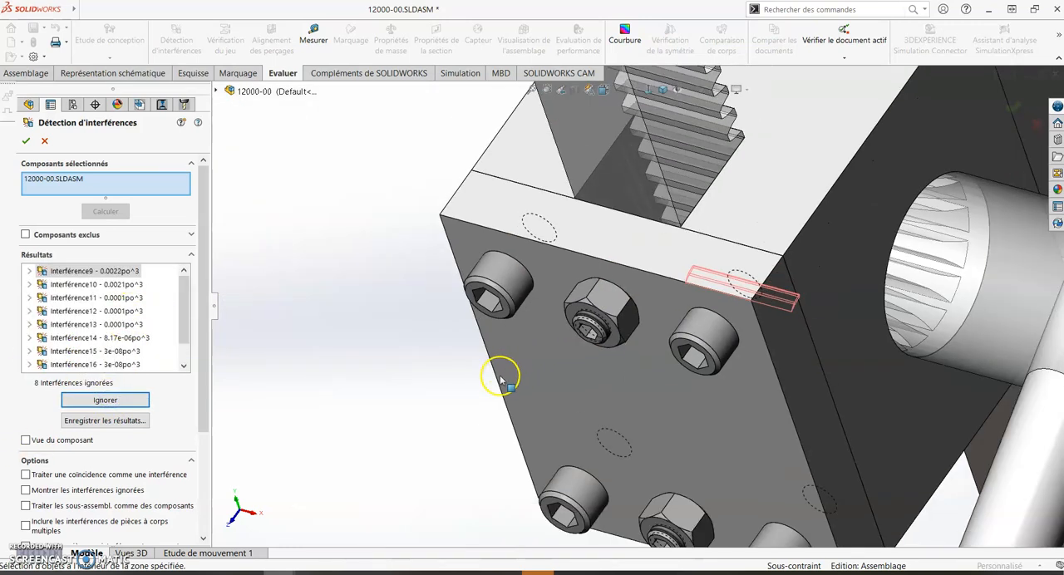
middle_drag(487, 403, 752, 374)
scroll(534, 392, down, 5)
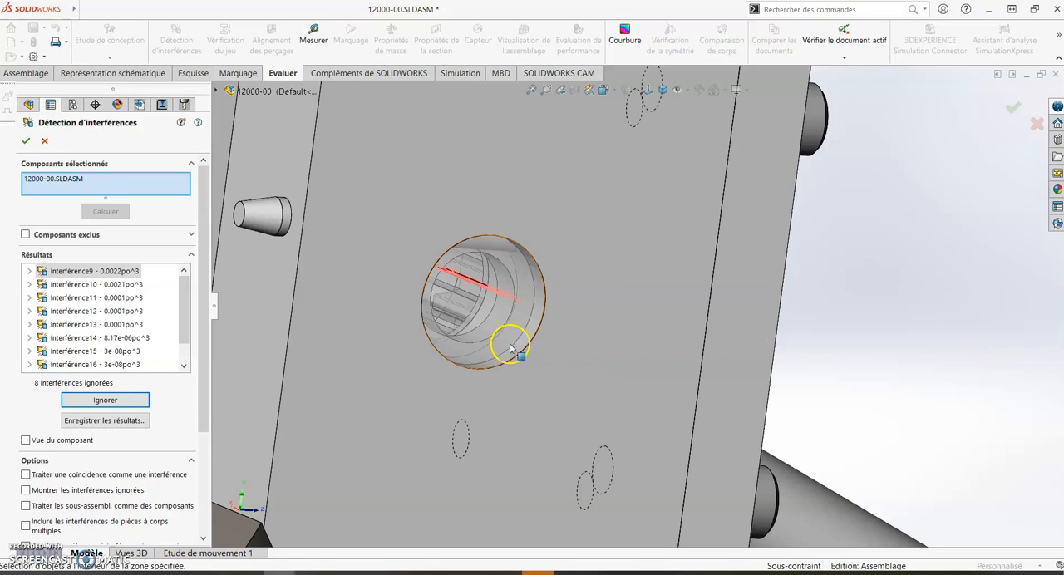
scroll(508, 346, up, 6)
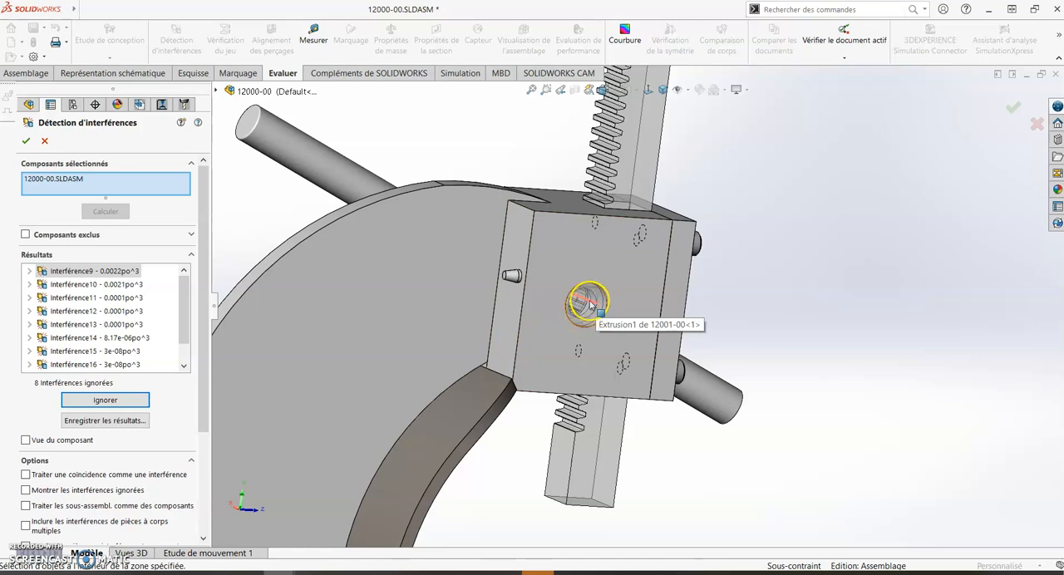
scroll(591, 306, down, 8)
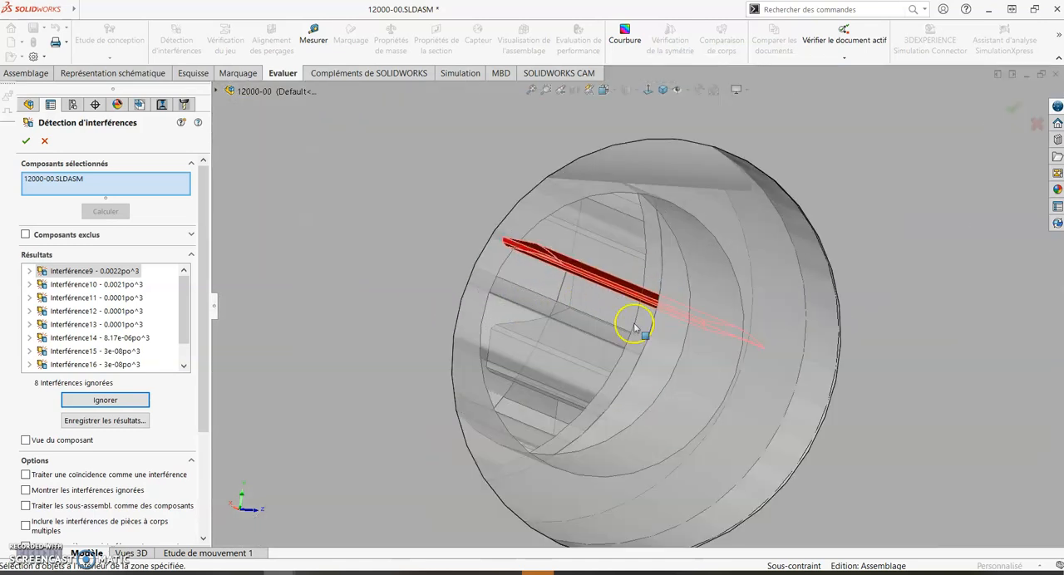
- Ignore Interférence9 at the gear teeth, along with Interférence10 and Interférence11
scroll(632, 328, up, 4)
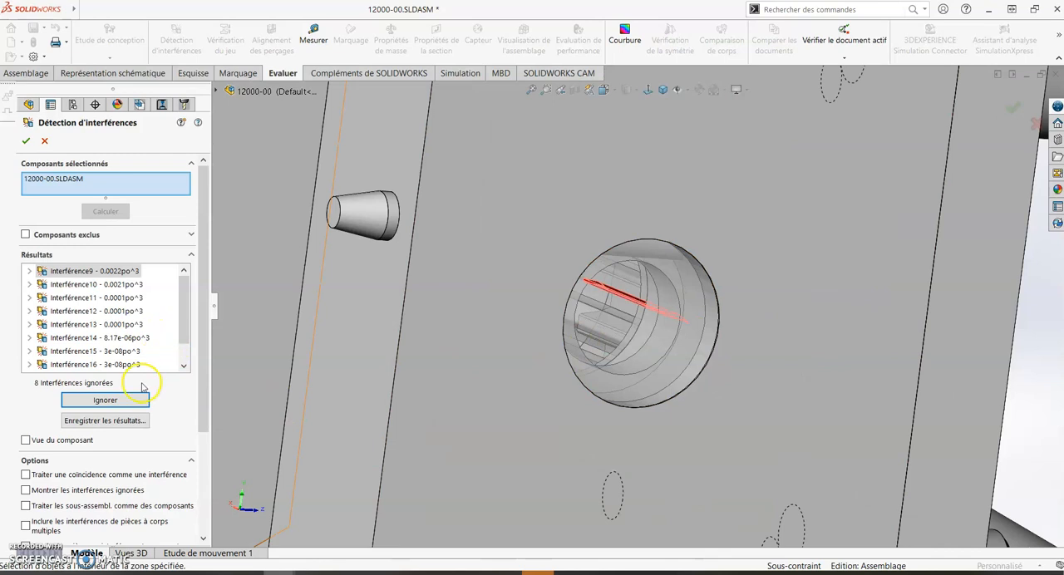
scroll(385, 392, up, 5)
click(96, 406)
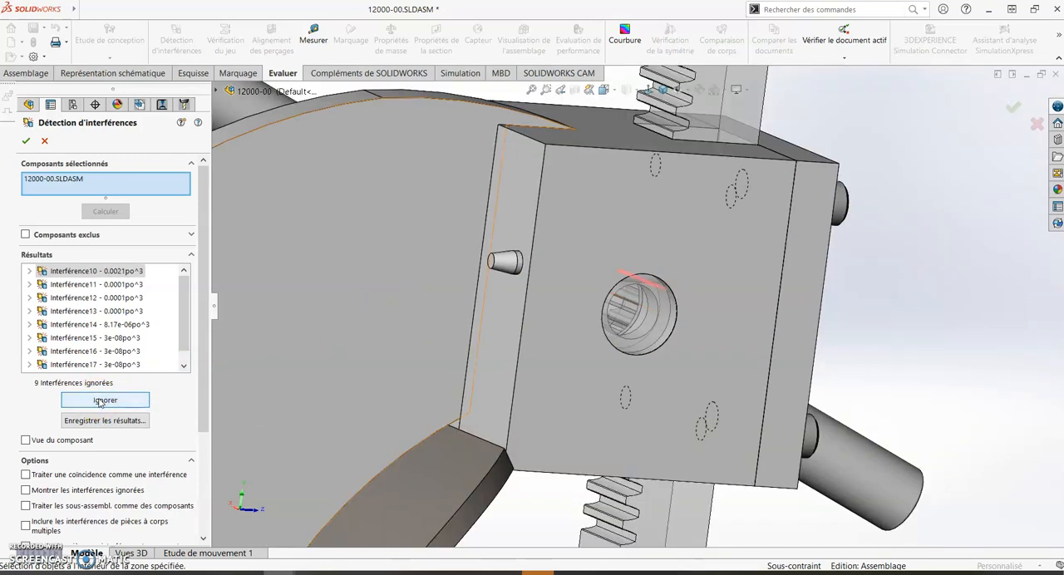
click(101, 403)
click(101, 403)
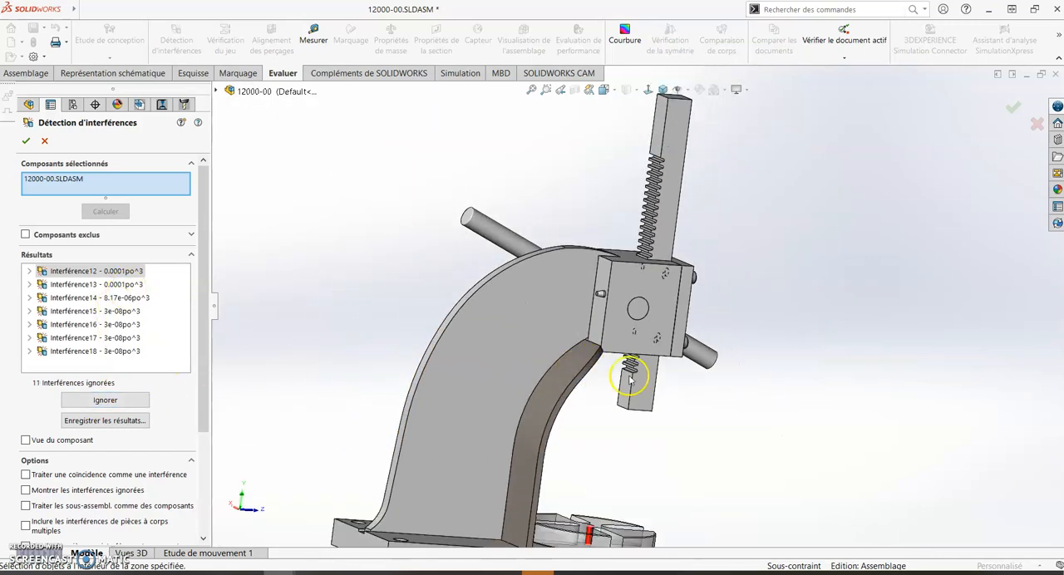
- Inspect the pin overlaps in the slotted round plate and the base, and ignore Interférence12 and Interférence13
scroll(616, 493, down, 8)
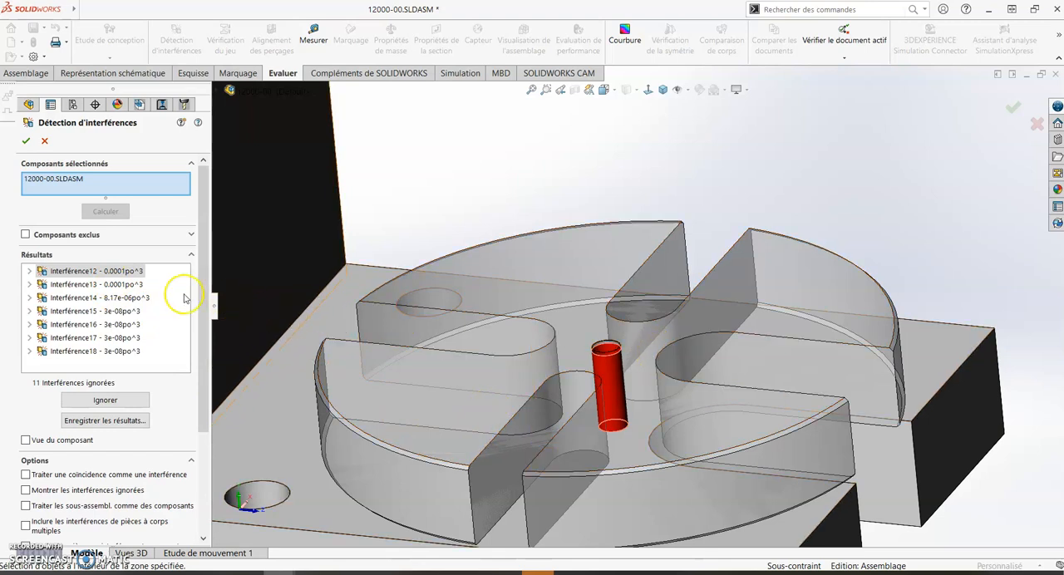
click(99, 399)
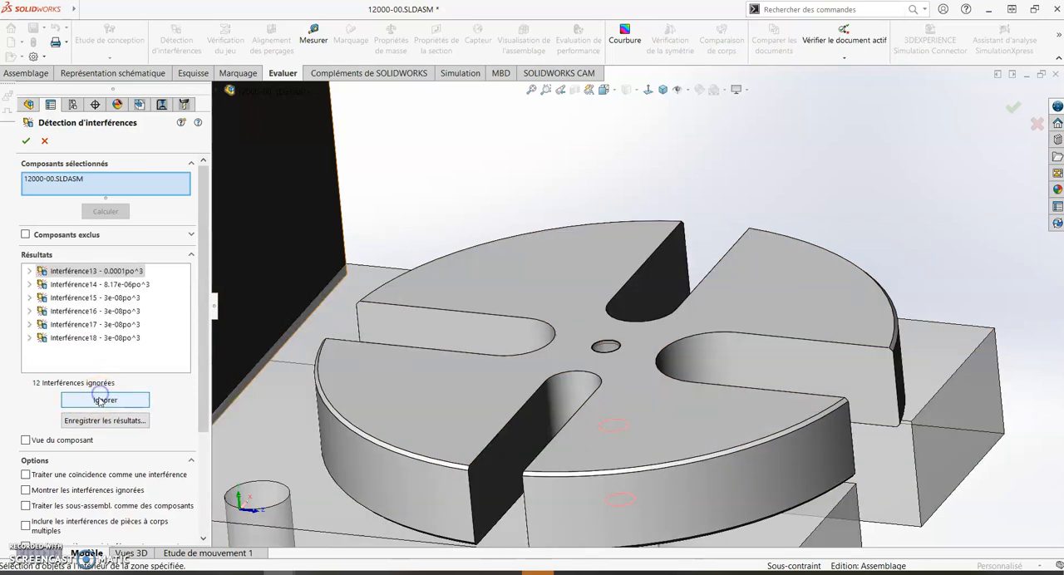
scroll(580, 336, up, 4)
middle_drag(584, 338, 618, 231)
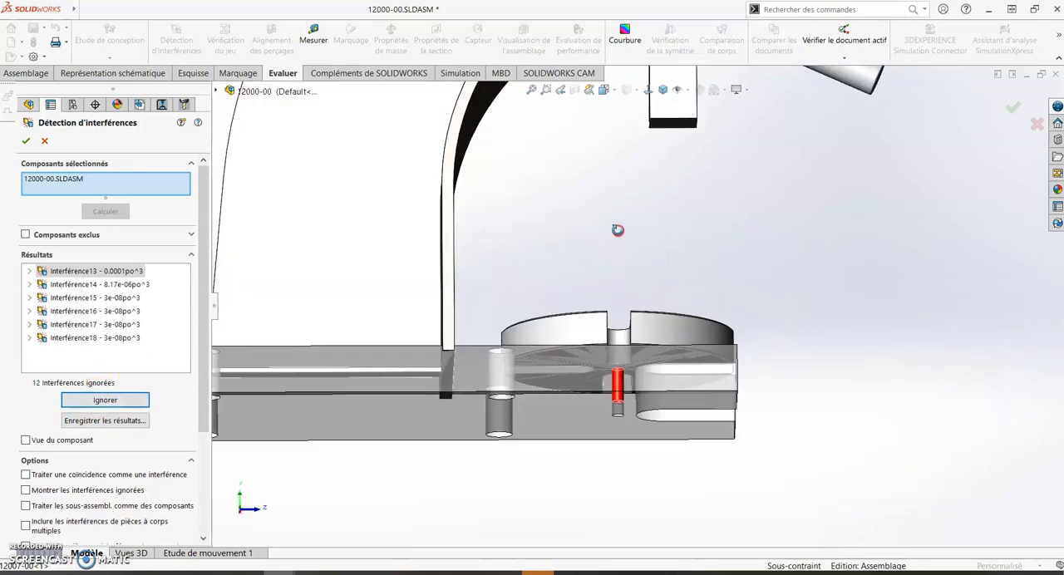
scroll(642, 404, down, 1)
middle_drag(613, 363, 591, 416)
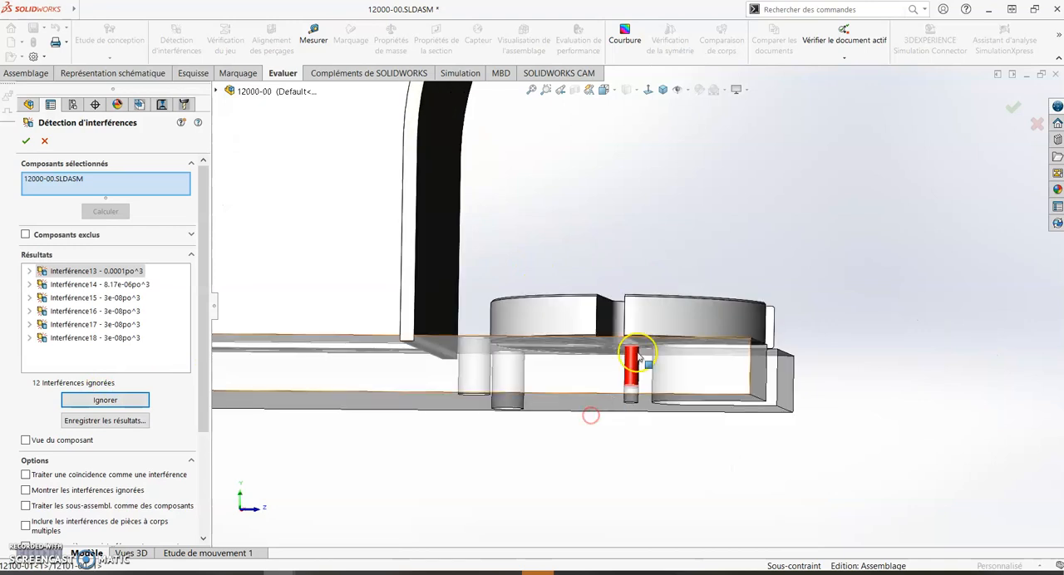
click(93, 403)
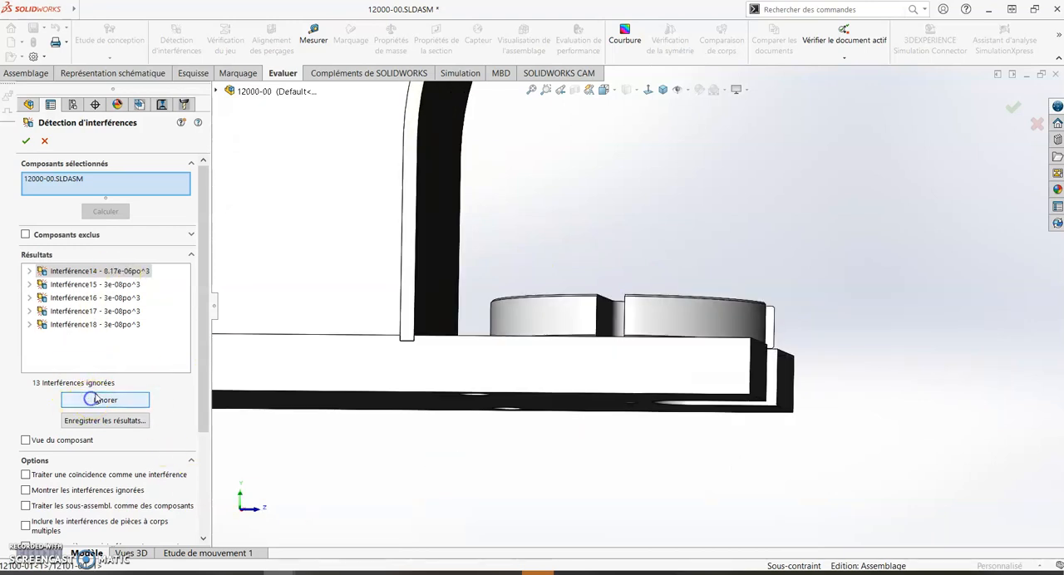
- Inspect Interférence14 around the handle hub on the side of the press head, and ignore it
middle_drag(544, 247, 370, 361)
scroll(370, 362, up, 3)
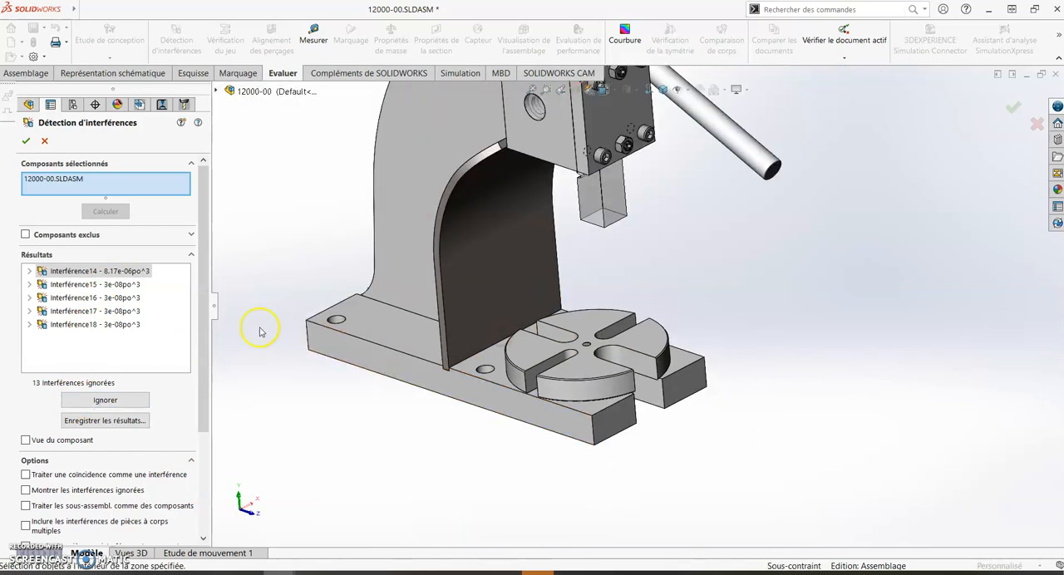
scroll(605, 242, up, 4)
middle_drag(608, 224, 870, 301)
scroll(660, 274, down, 6)
scroll(481, 179, up, 1)
middle_drag(485, 181, 506, 161)
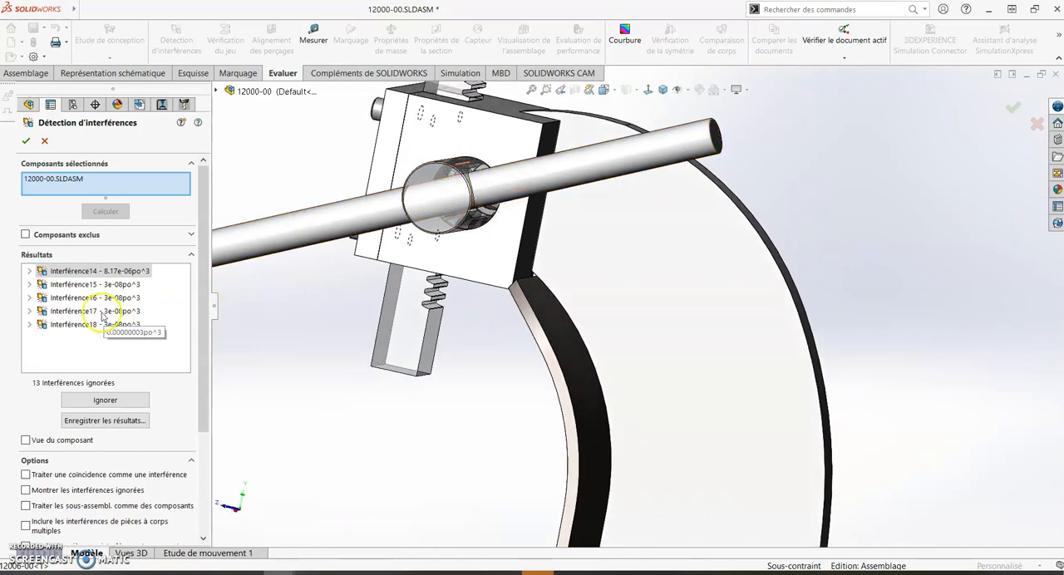
click(86, 400)
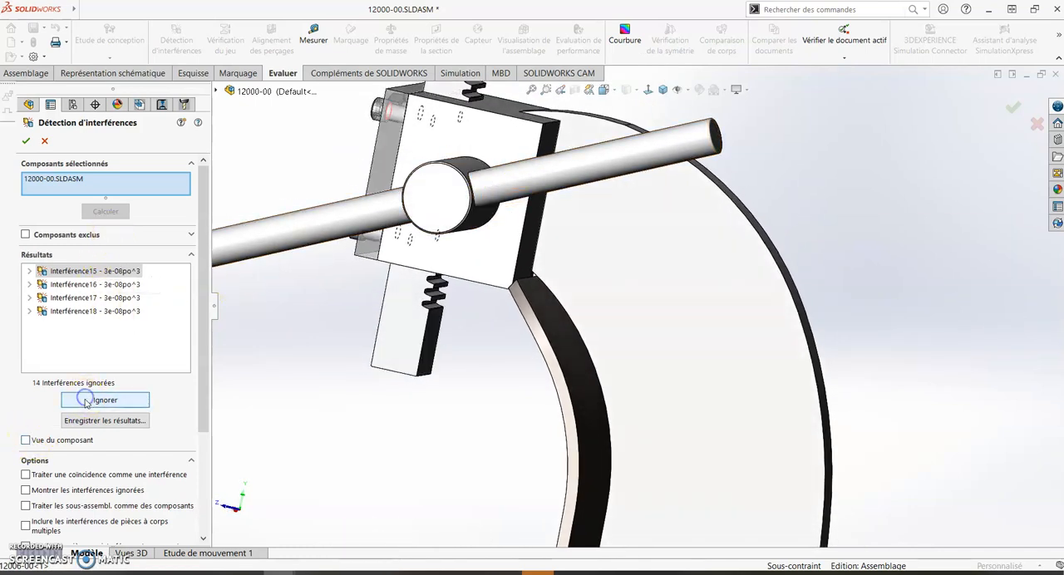
- Examine Interférence15 closely, at the thin ring under the head of the cap screw in the front cover plate
middle_drag(458, 287, 378, 304)
scroll(378, 304, down, 8)
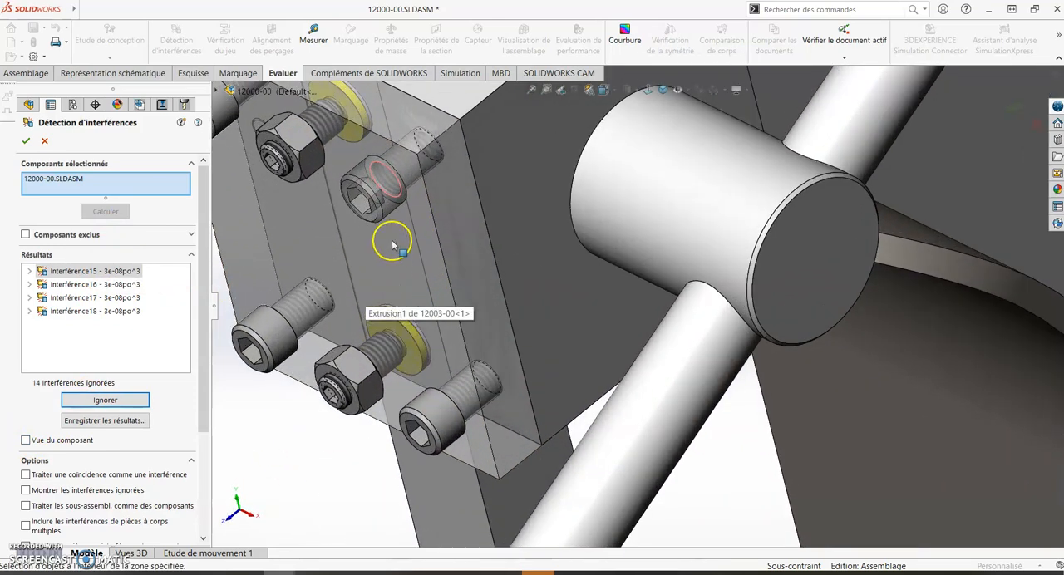
scroll(428, 167, down, 8)
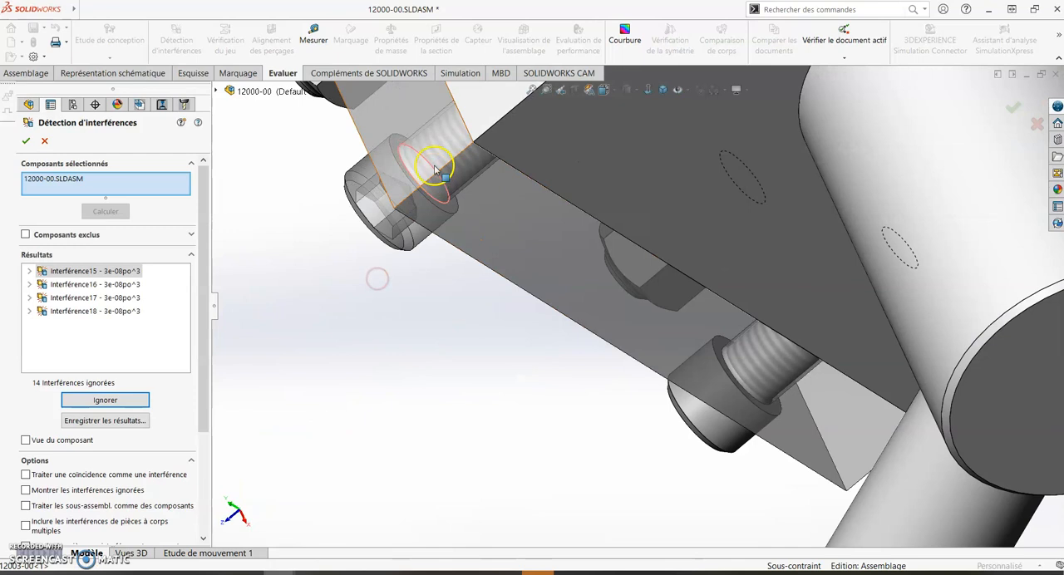
scroll(475, 187, down, 5)
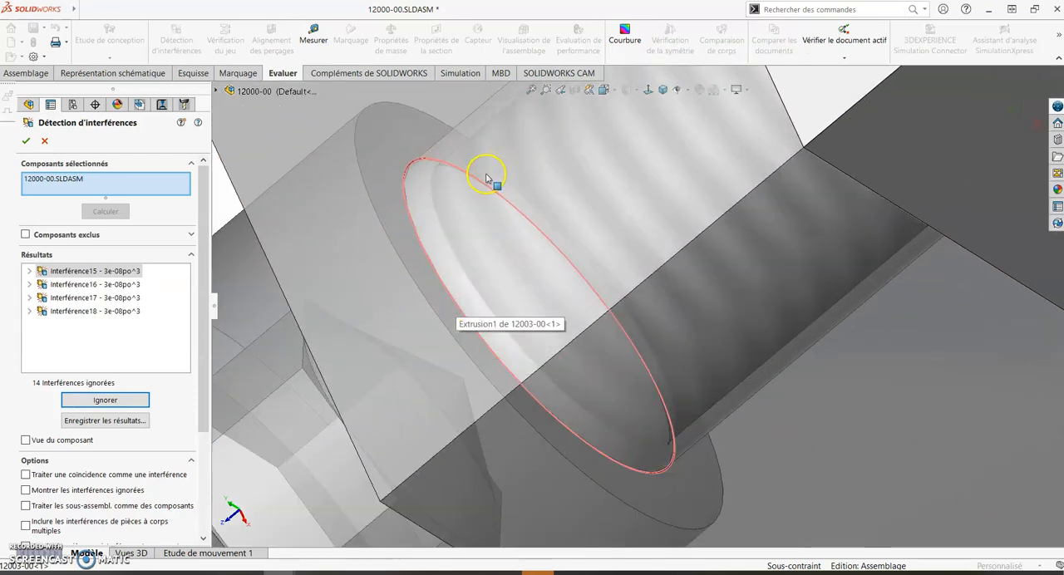
scroll(475, 201, up, 6)
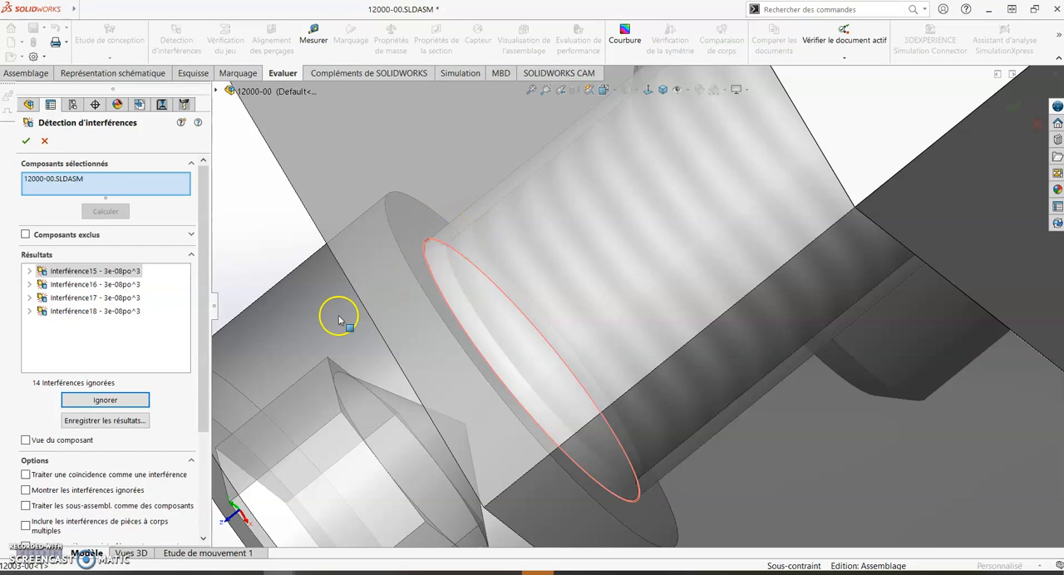
scroll(421, 249, down, 5)
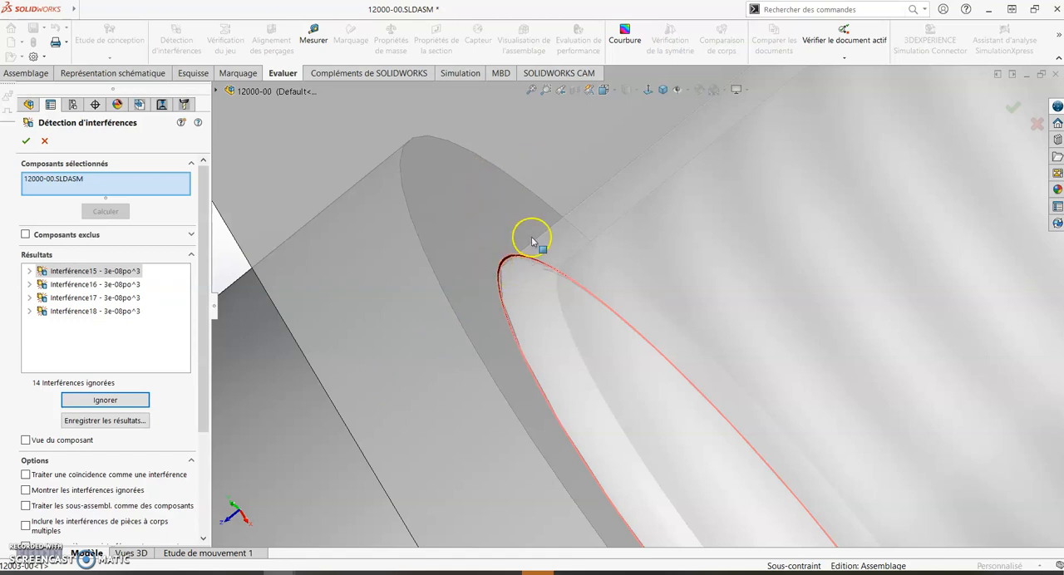
middle_drag(532, 265, 538, 255)
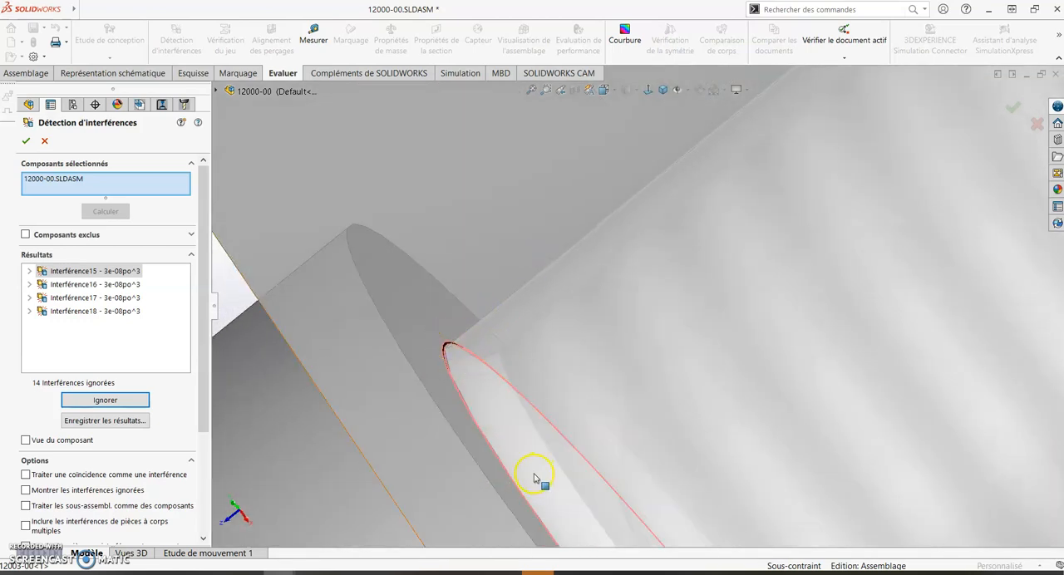
scroll(532, 475, up, 2)
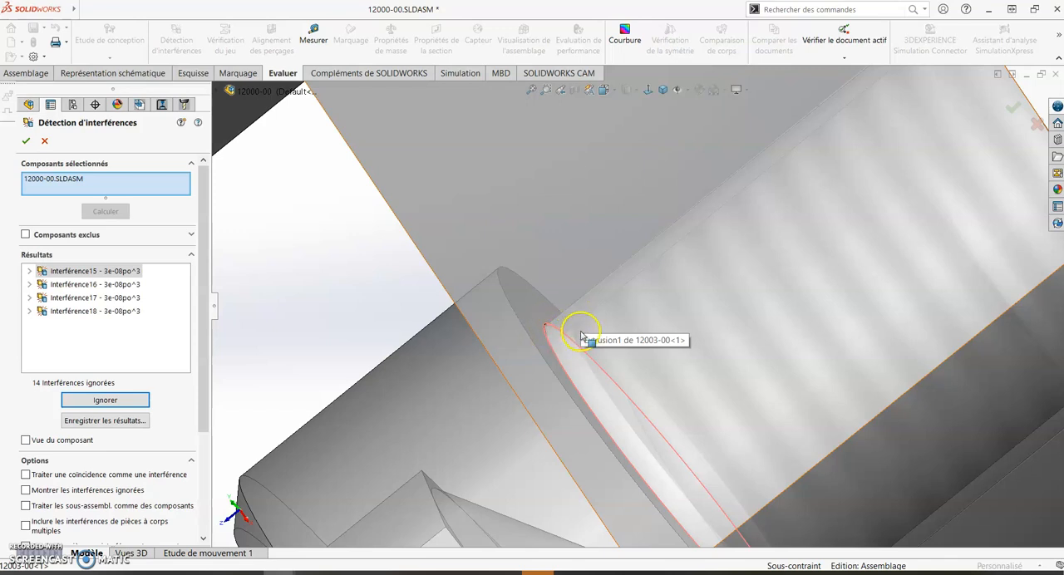
scroll(493, 392, up, 2)
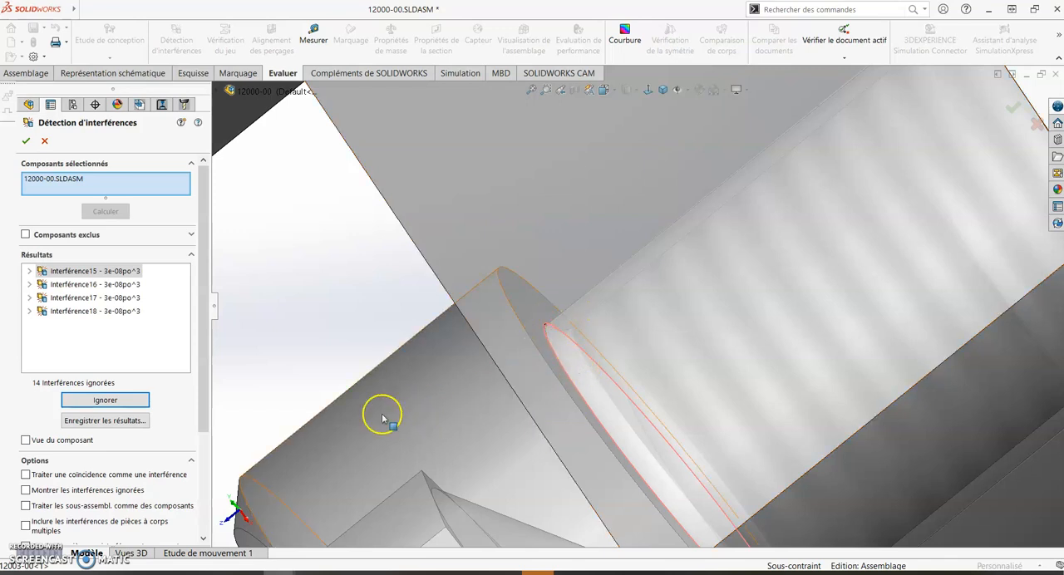
scroll(452, 376, up, 4)
middle_drag(550, 423, 585, 386)
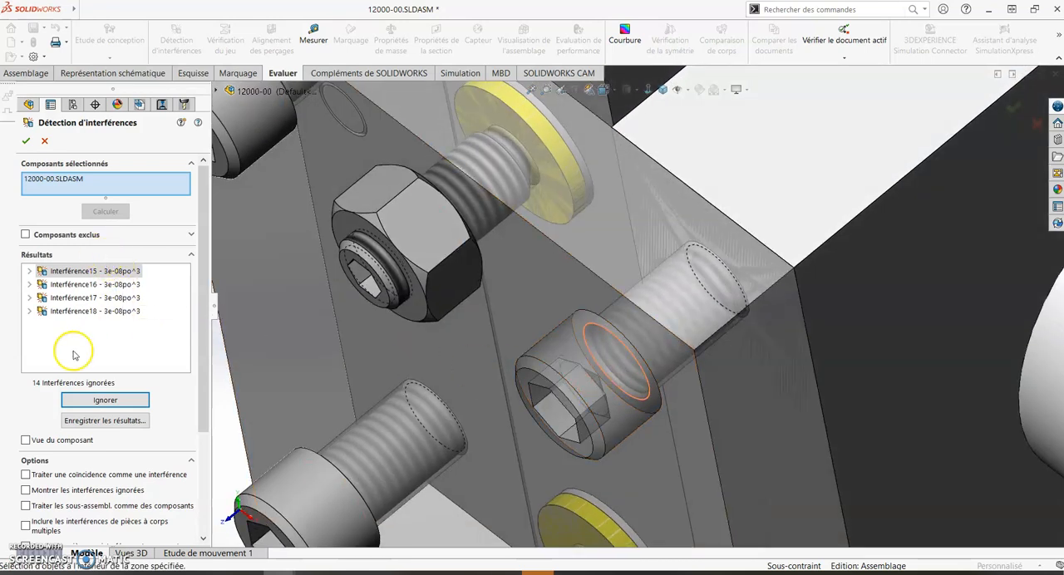
- Review Interférence16 and Interférence18 on the other cover-plate cap screws, and close the interference detection
click(117, 284)
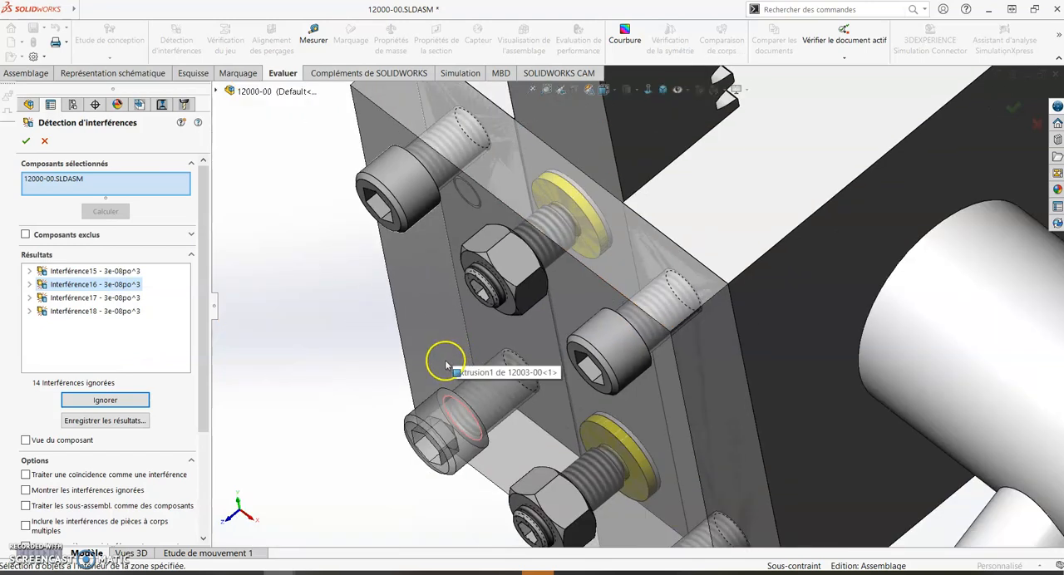
click(140, 313)
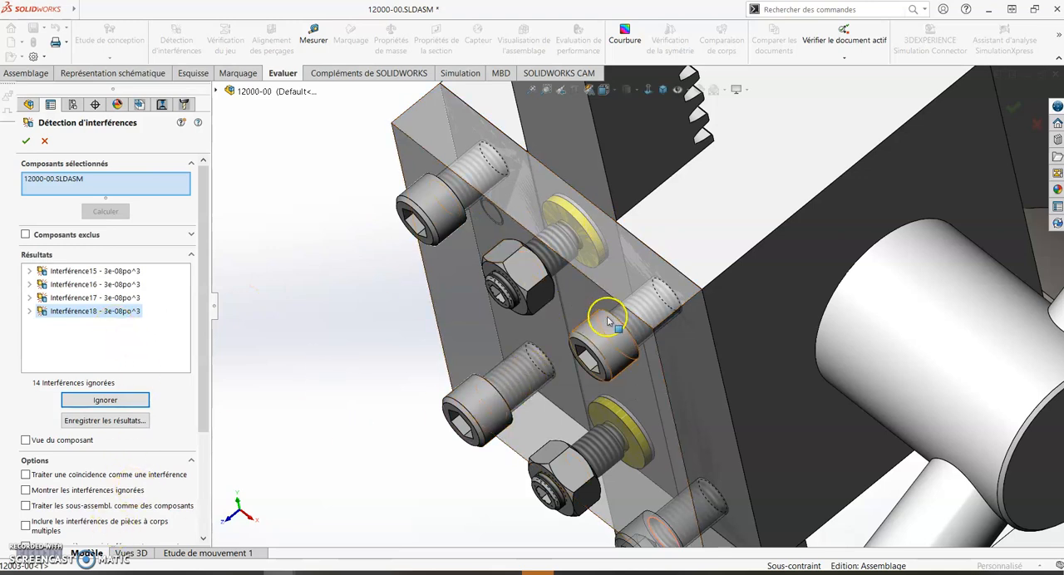
click(116, 403)
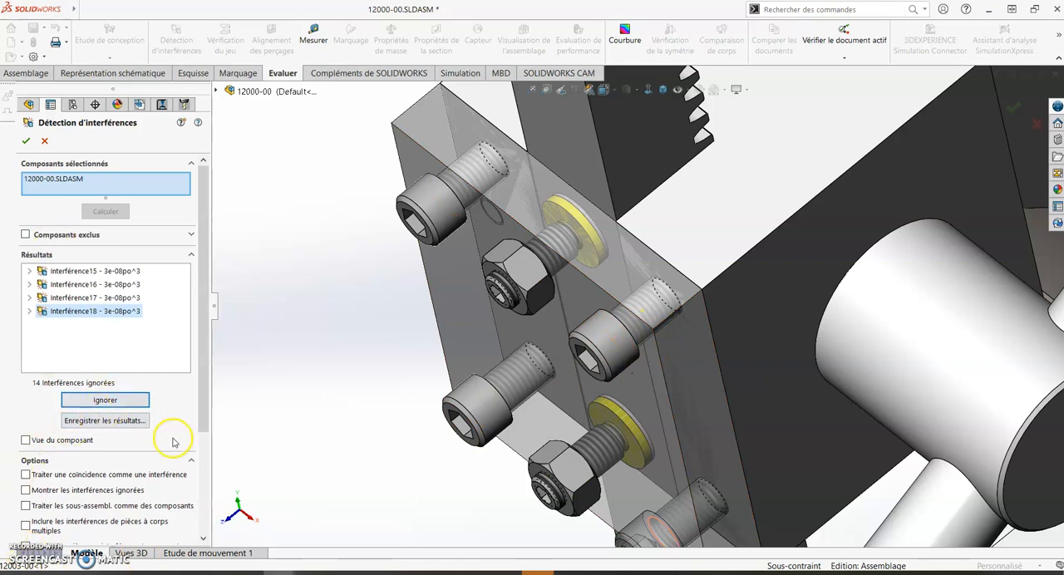
click(44, 143)
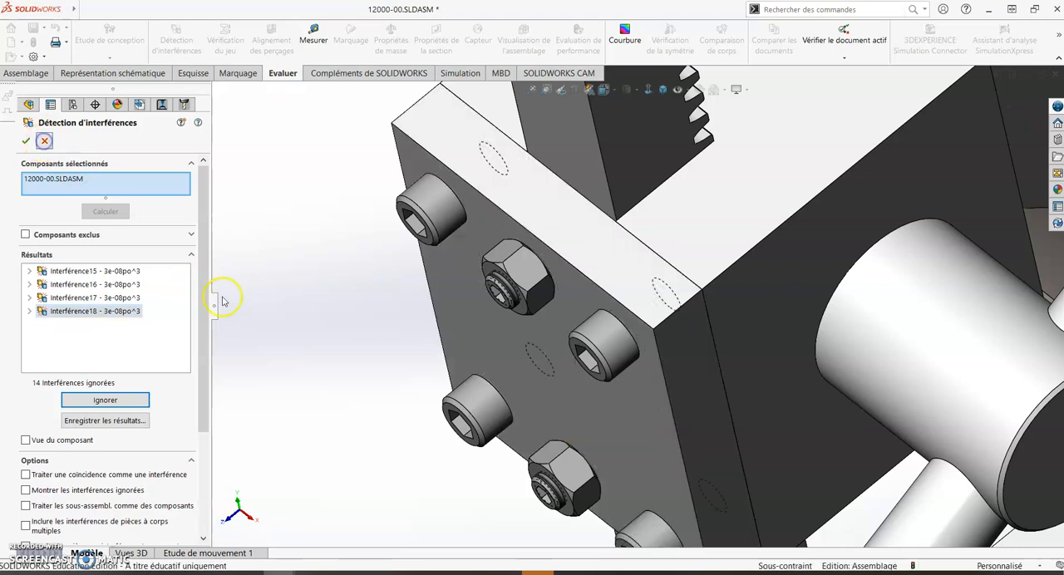
middle_drag(399, 324, 425, 280)
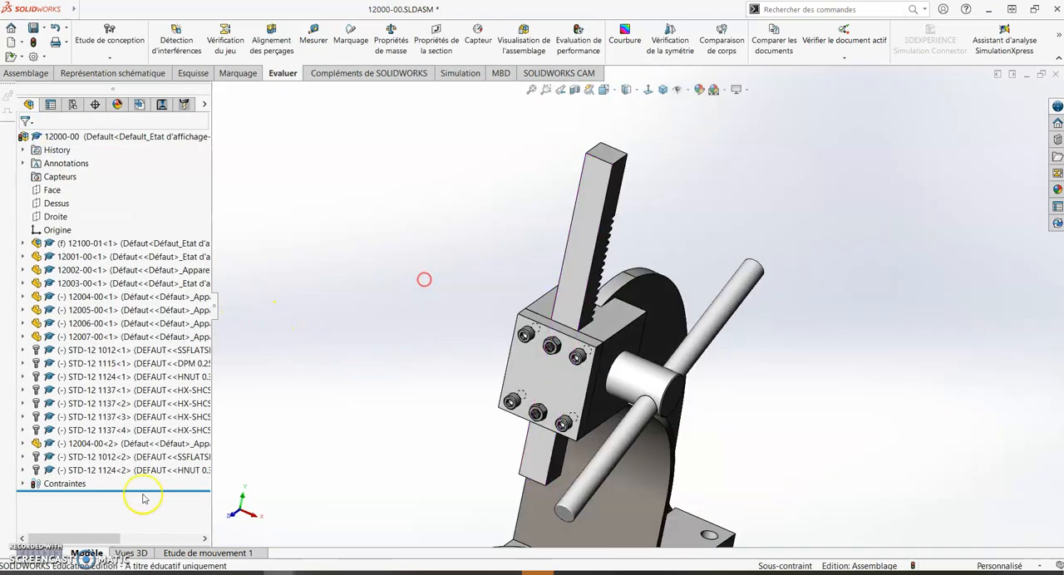
scroll(654, 444, up, 2)
scroll(652, 445, up, 1)
middle_drag(706, 459, 680, 456)
scroll(681, 399, down, 3)
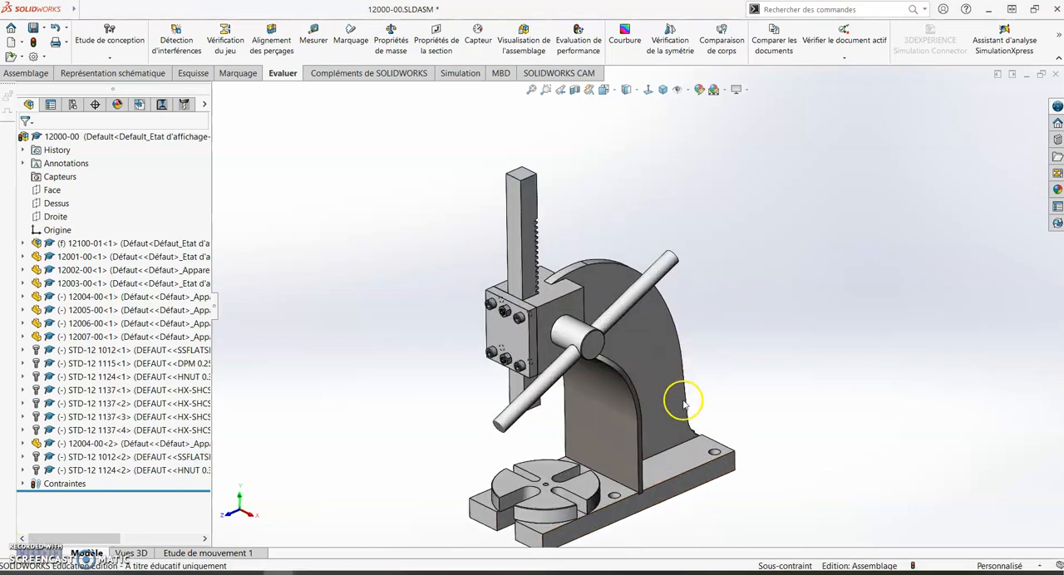
scroll(606, 470, up, 1)
scroll(605, 473, down, 2)
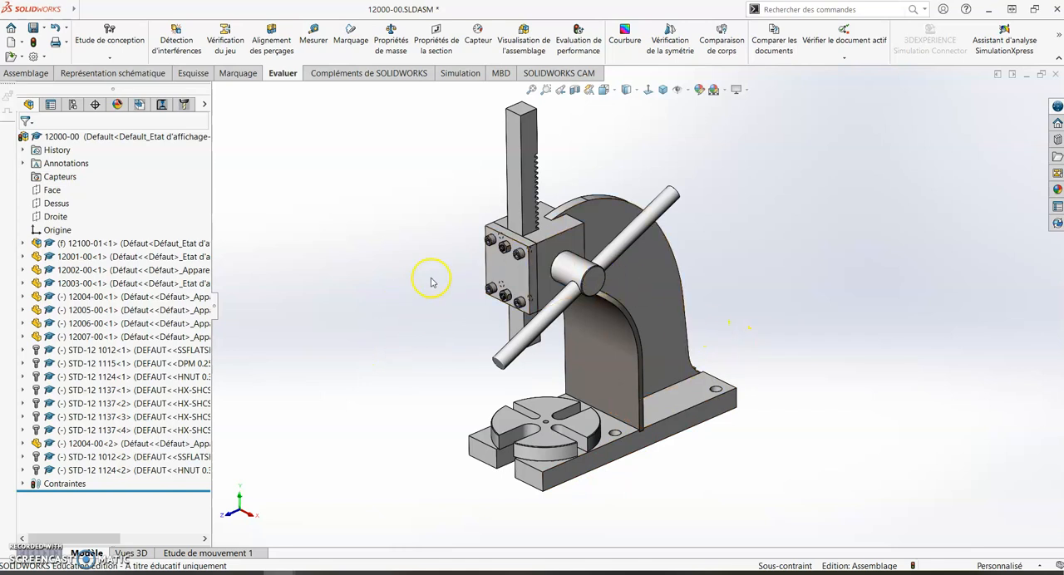
scroll(515, 274, down, 2)
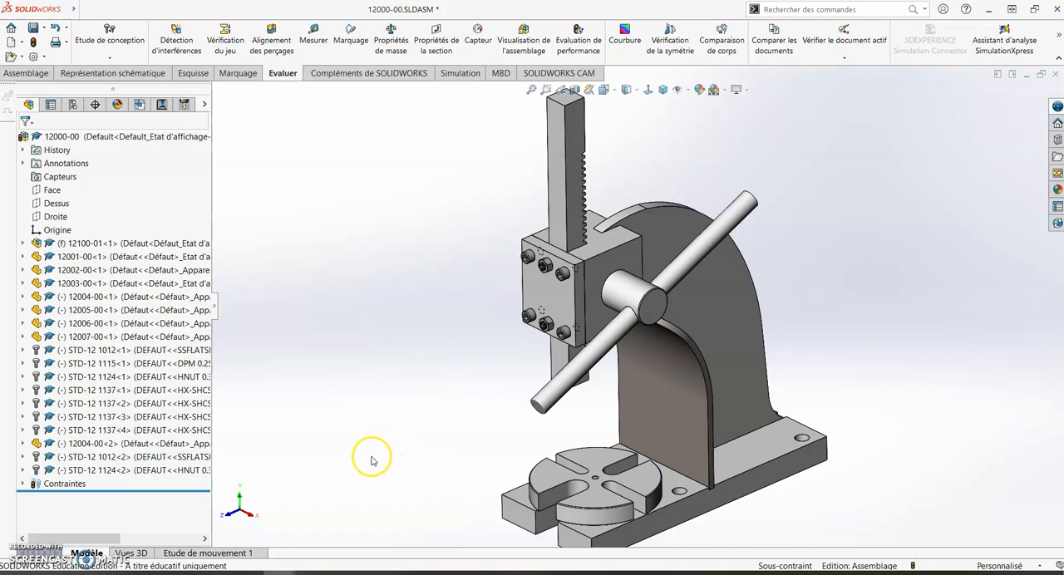
scroll(708, 426, up, 3)
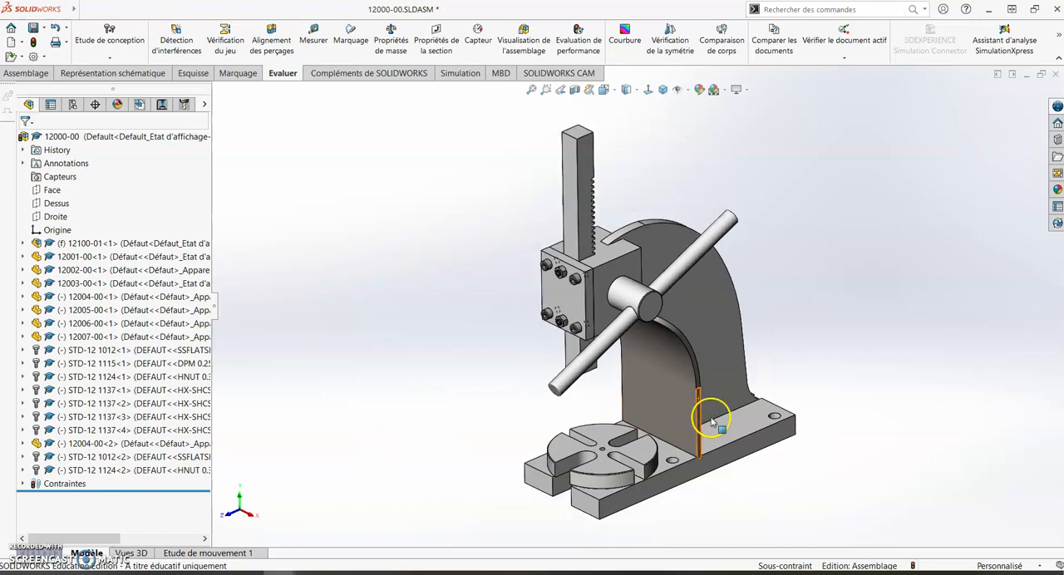
scroll(711, 422, down, 1)
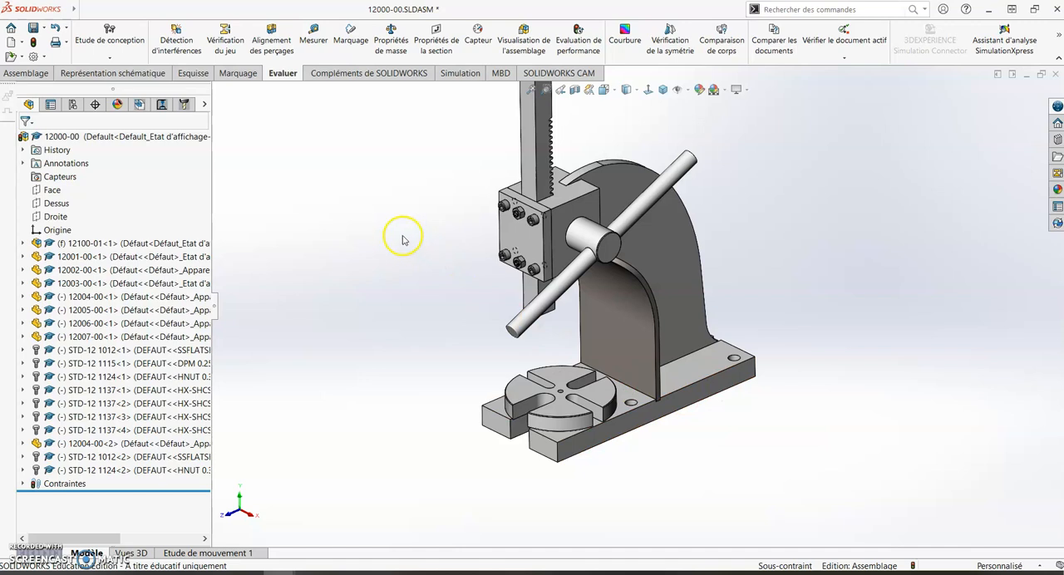
- Switch to the JU-000 assembly and swing the crank arm using Move Component with free, standard dragging
key(ctrl+Tab)
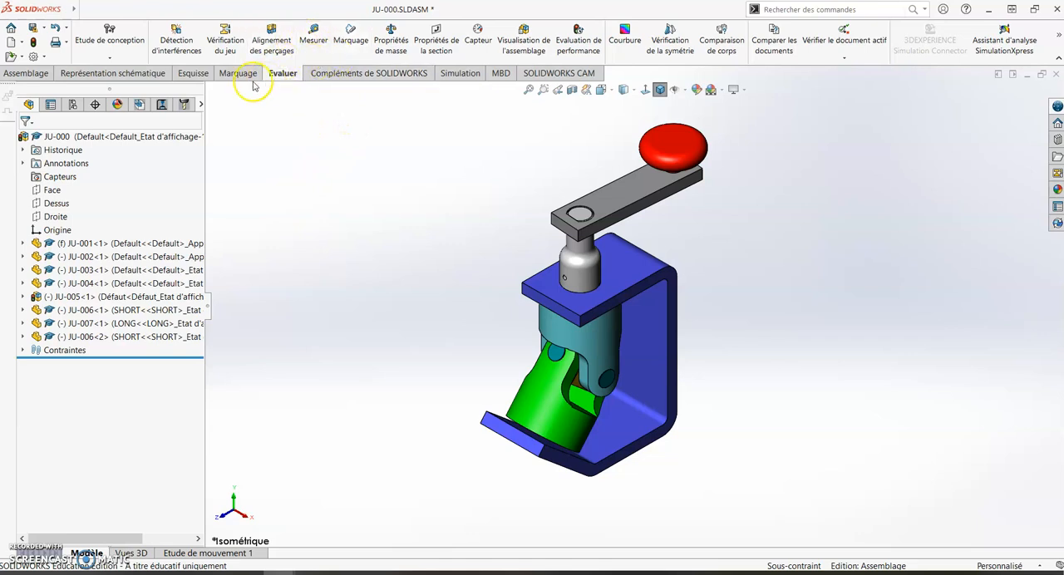
click(24, 73)
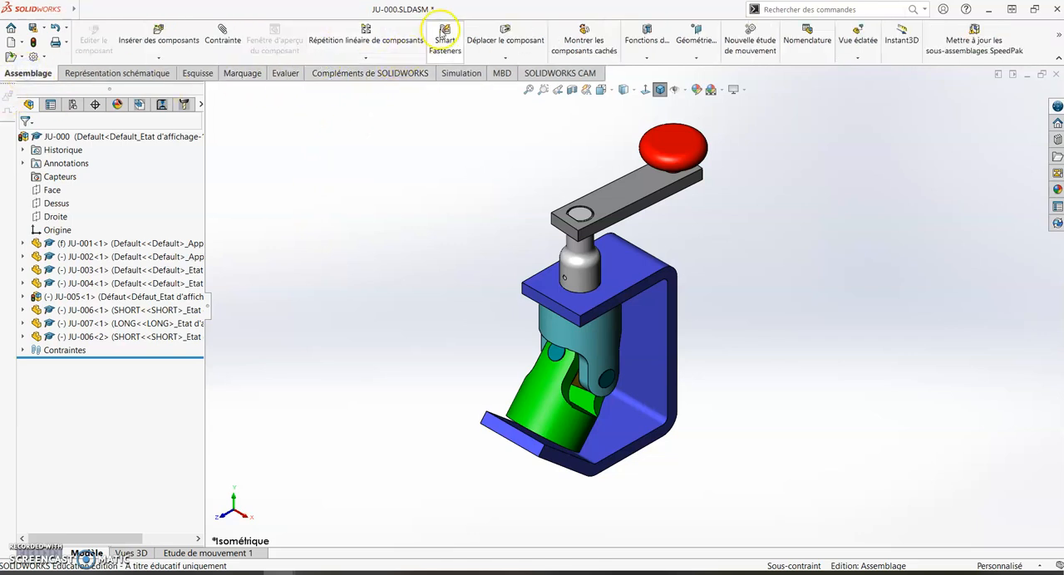
click(500, 34)
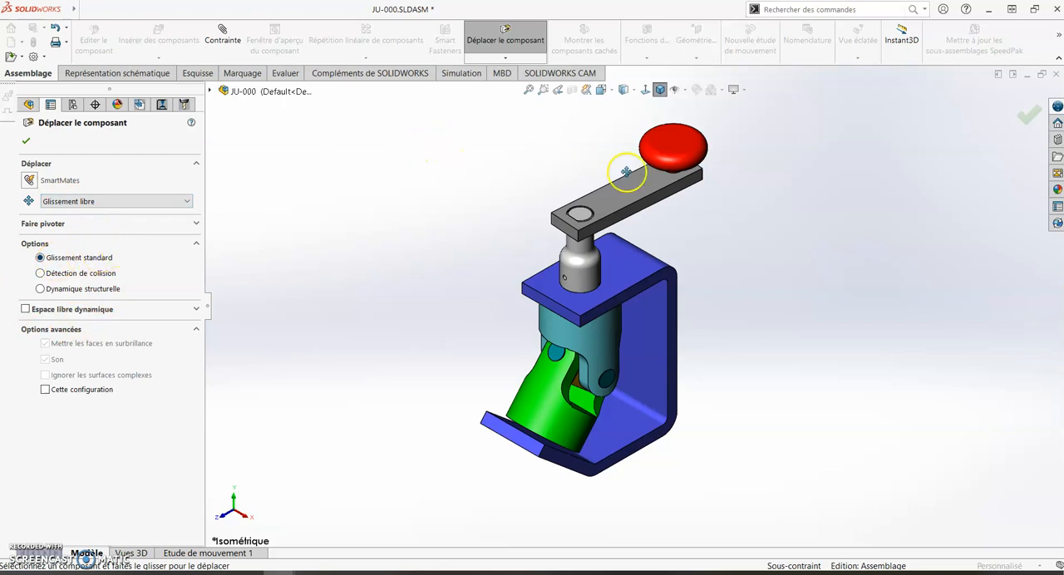
drag(646, 190, 696, 113)
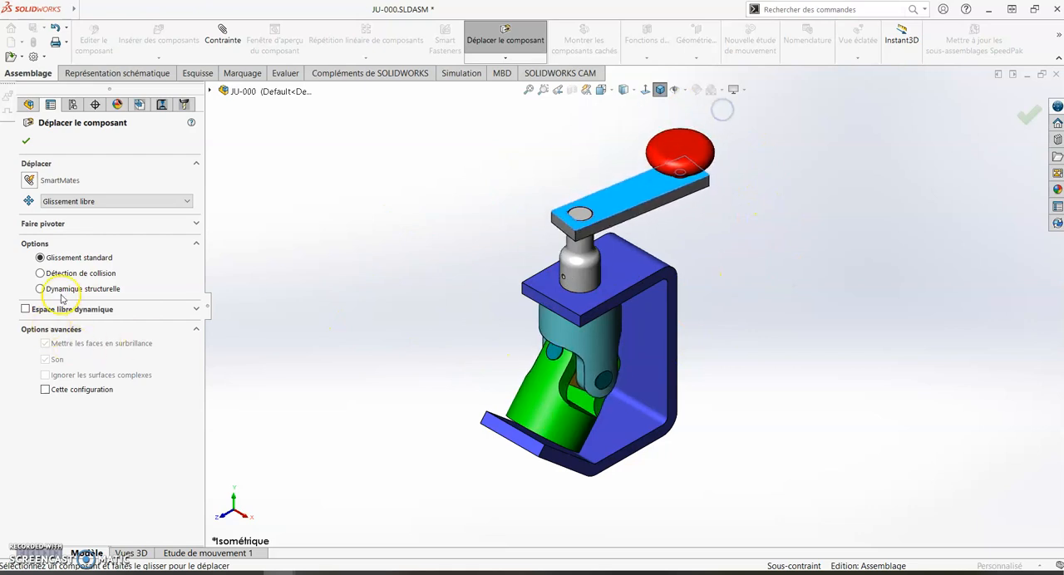
- Turn on collision detection between all components, stopping at collision, and swing the crank arm in both directions
click(84, 275)
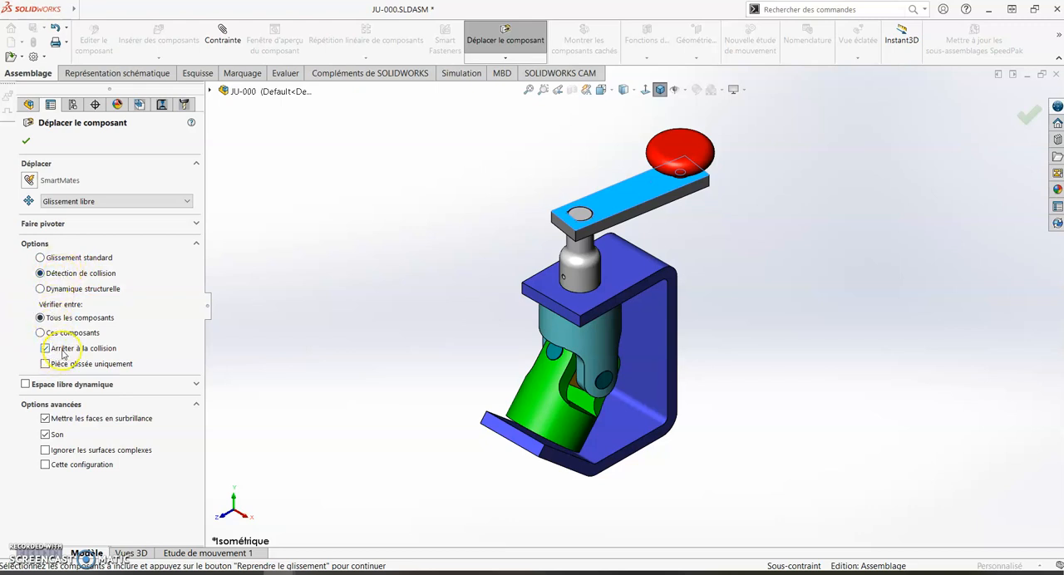
drag(637, 180, 658, 223)
drag(631, 189, 705, 236)
drag(656, 195, 659, 216)
- Examine the contact area between the two universal joint yokes closely while nudging the crank arm against the collision limit
scroll(632, 373, down, 5)
scroll(542, 377, down, 4)
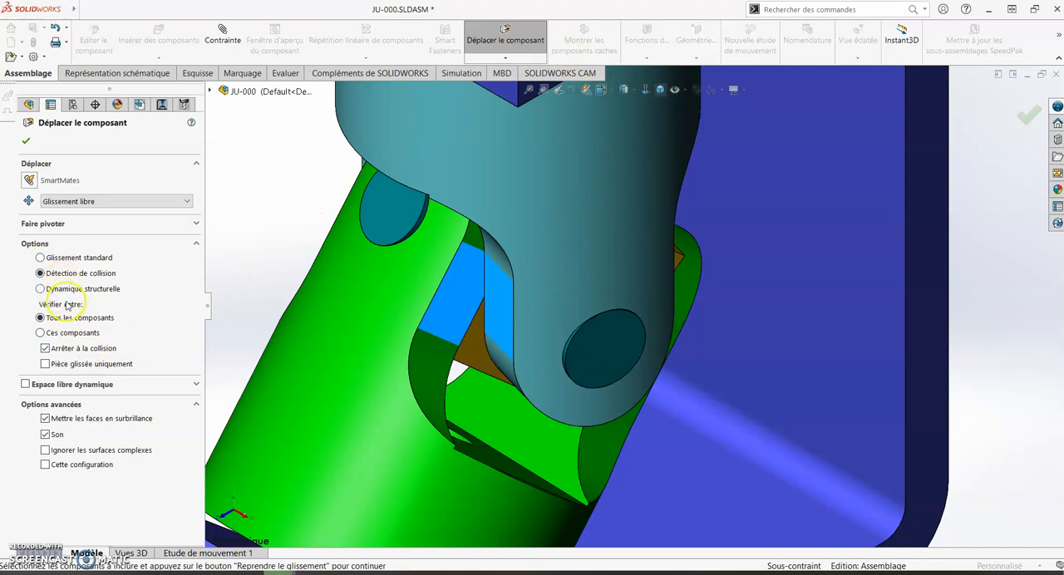
scroll(570, 268, up, 6)
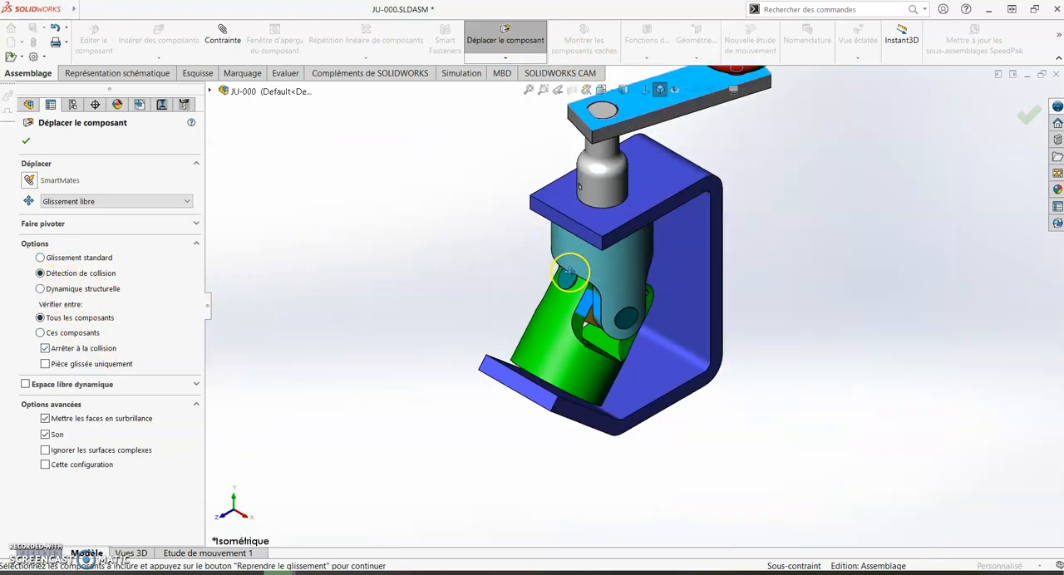
scroll(630, 144, up, 3)
scroll(643, 172, down, 2)
drag(673, 196, 671, 232)
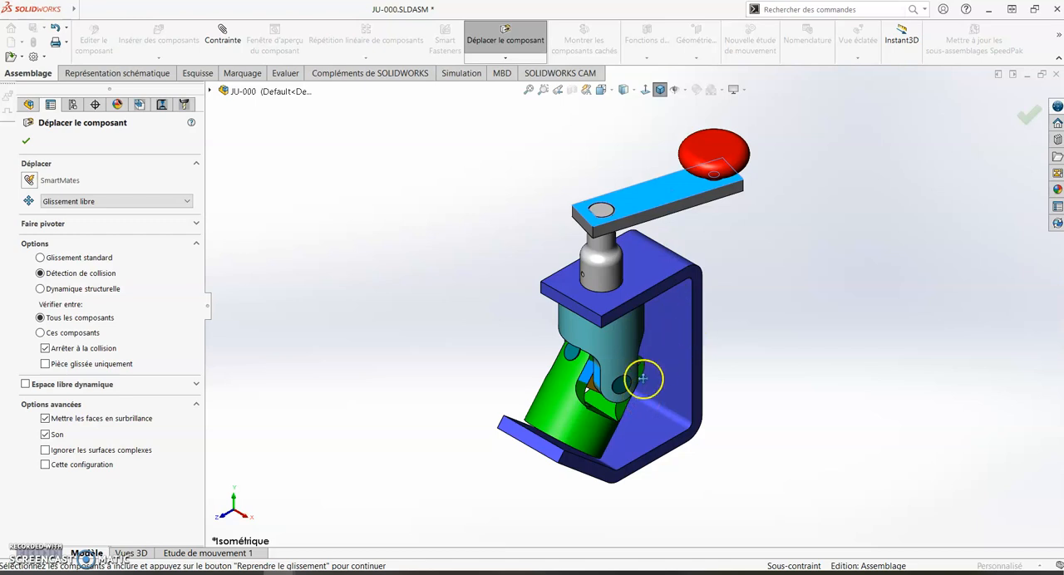
scroll(619, 391, down, 2)
scroll(586, 378, down, 2)
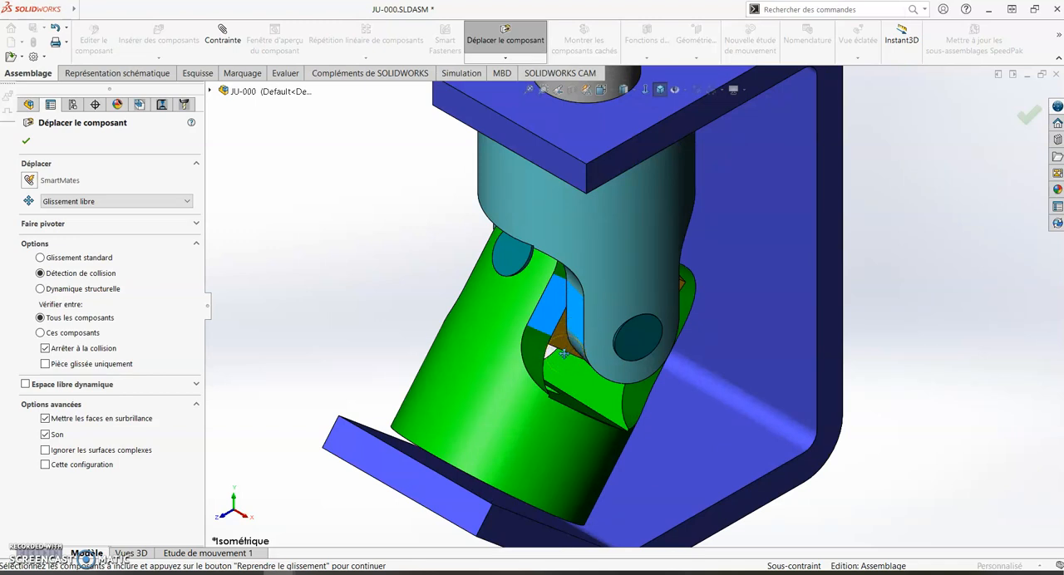
scroll(562, 337, up, 2)
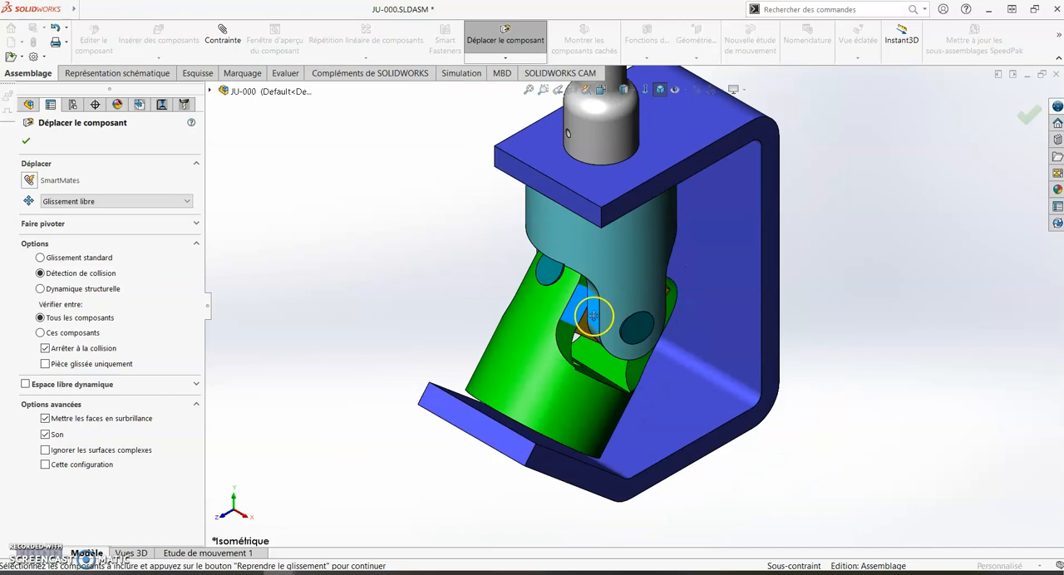
scroll(592, 313, up, 4)
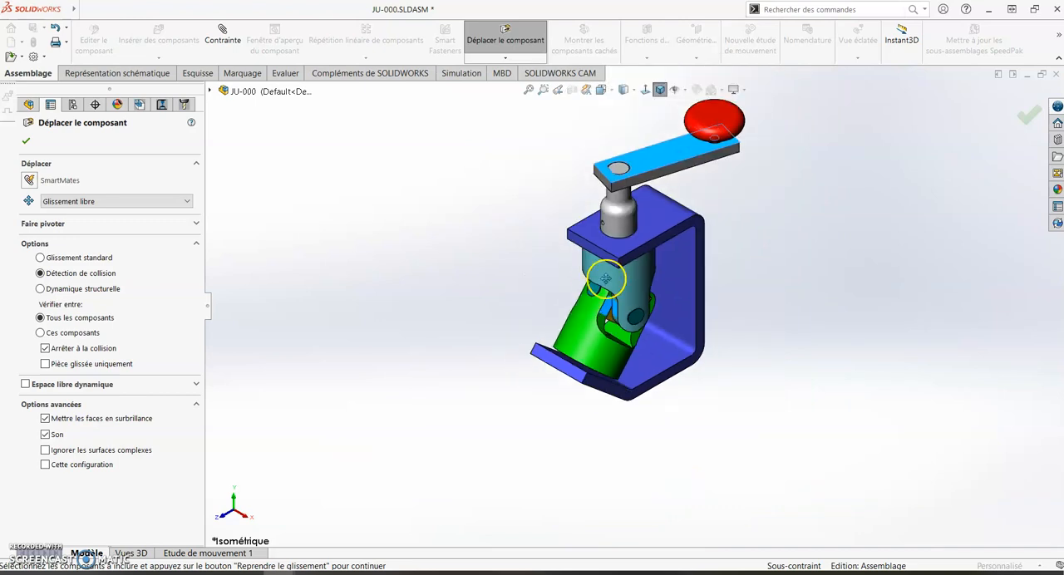
- Try to swing the crank arm past the collision limit several times with stop at collision active
drag(668, 157, 635, 168)
drag(695, 175, 683, 152)
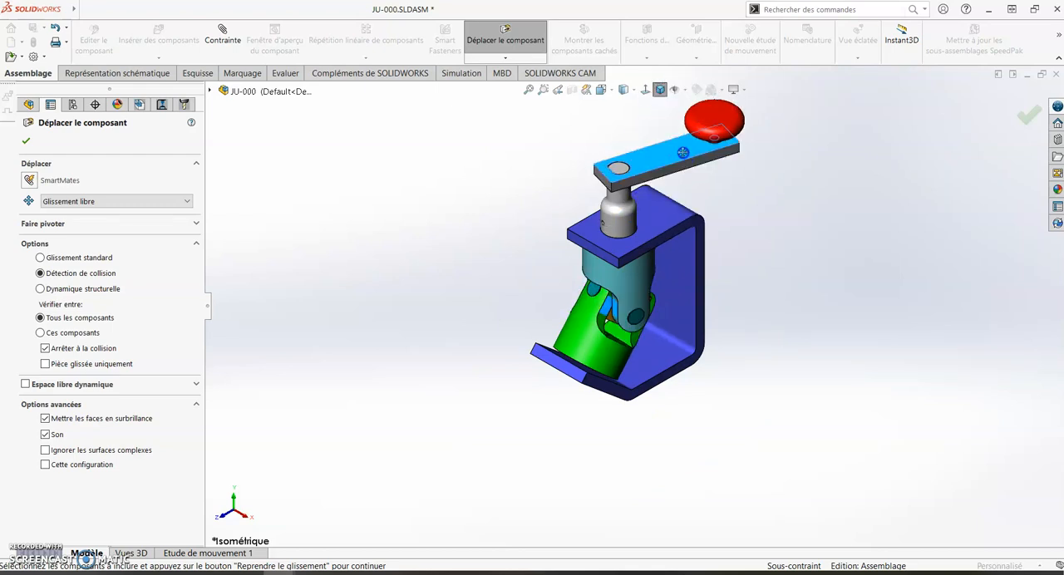
scroll(657, 352, down, 2)
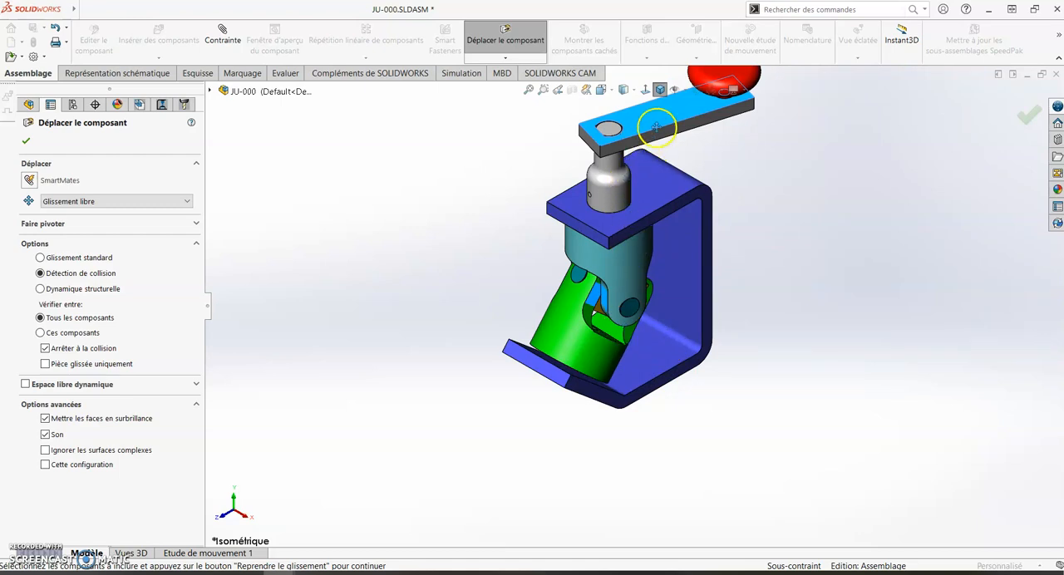
scroll(657, 127, up, 3)
scroll(636, 271, down, 3)
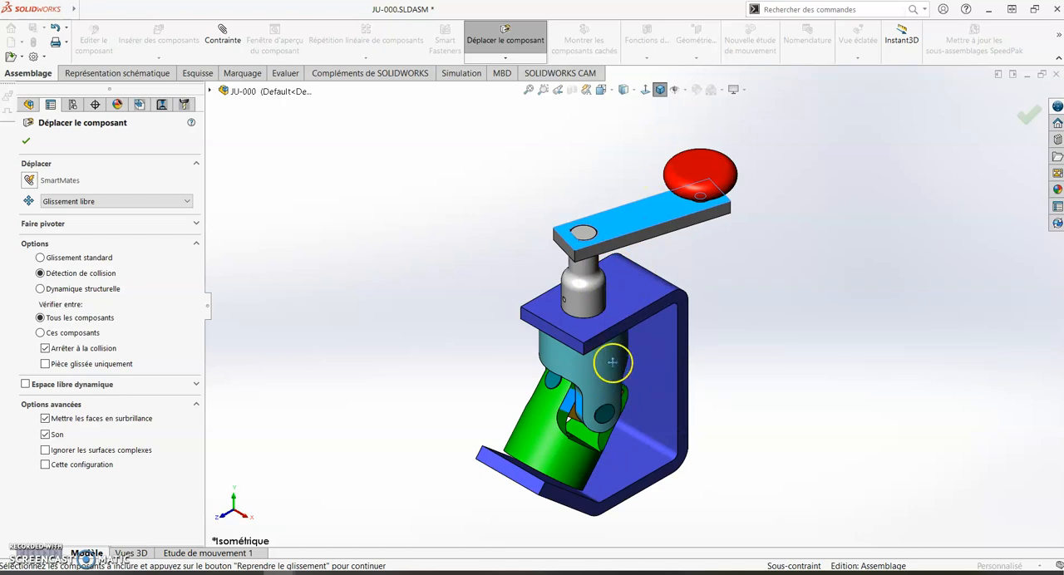
drag(649, 235, 615, 228)
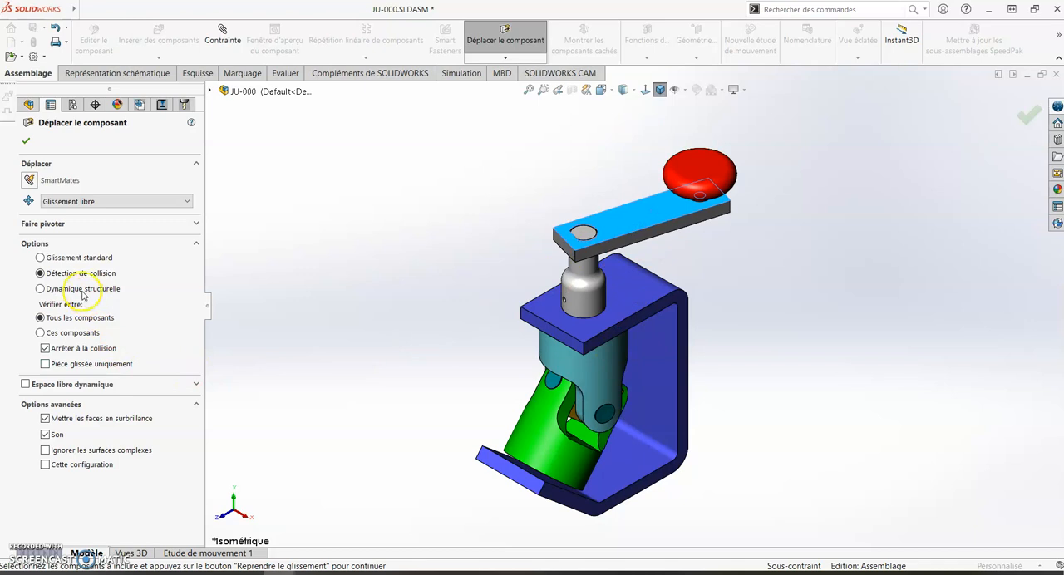
drag(623, 214, 638, 233)
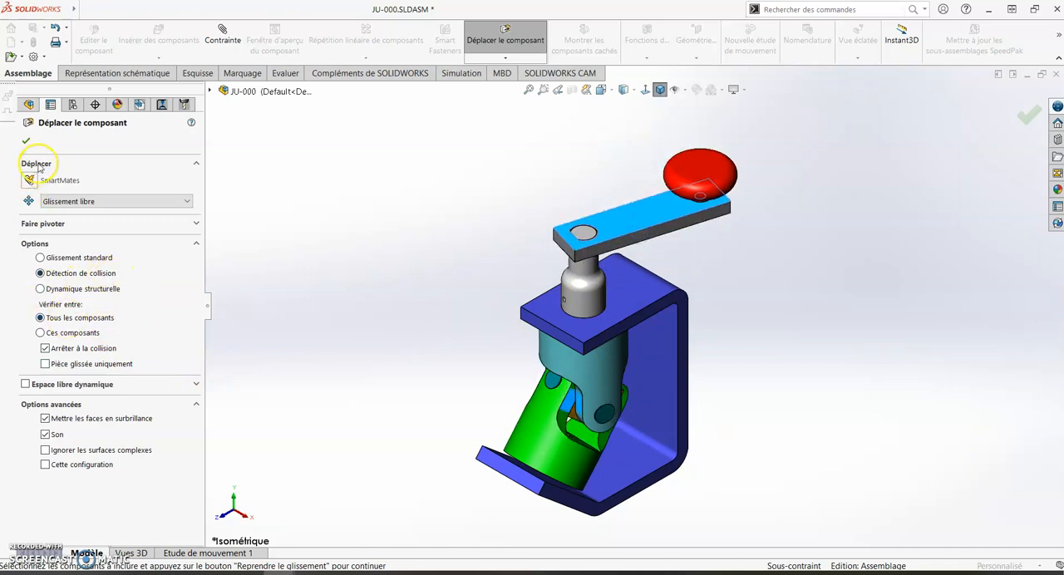
- Close Move Component, swing the crank arm without collision detection, and inspect how the universal joint yokes overlap
click(28, 142)
click(284, 240)
click(659, 209)
drag(660, 209, 677, 222)
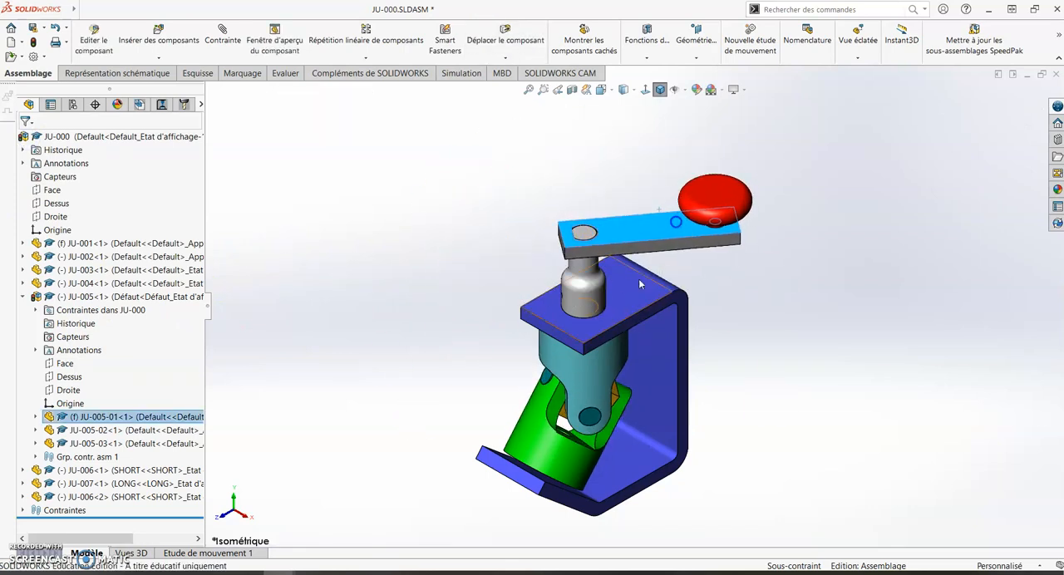
scroll(545, 391, down, 4)
scroll(546, 378, down, 6)
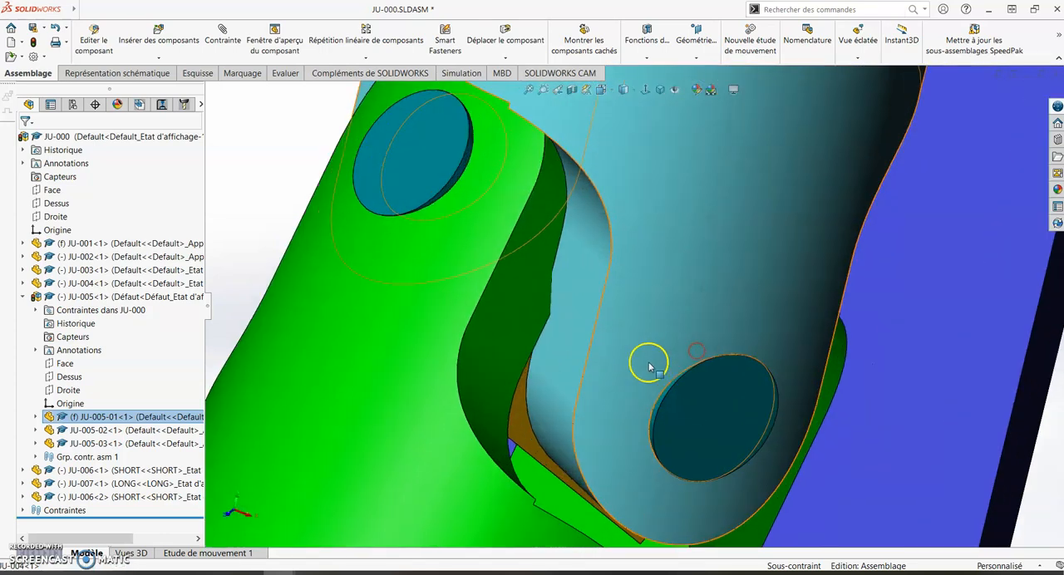
scroll(542, 357, up, 5)
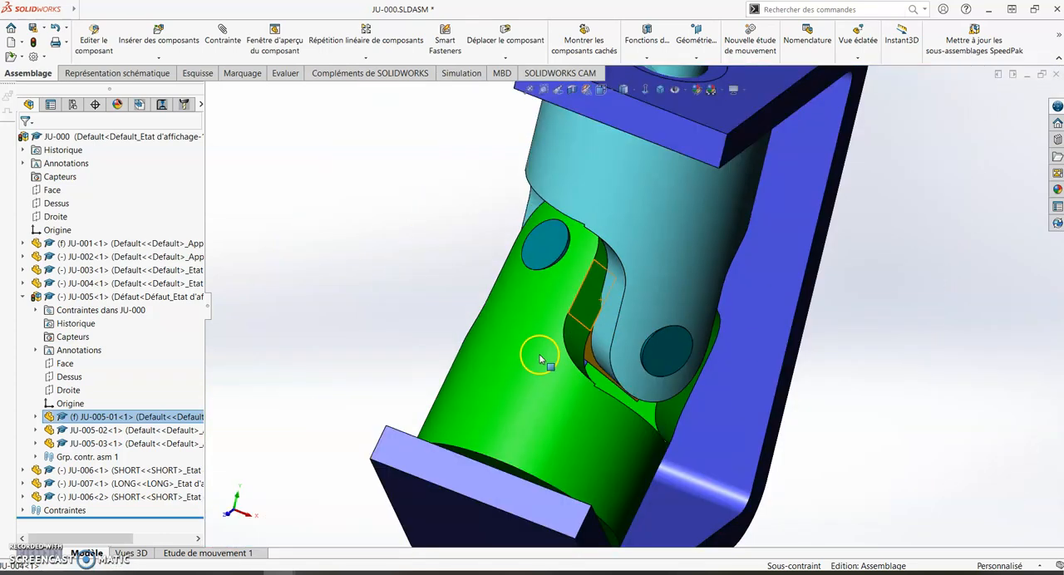
scroll(644, 330, up, 3)
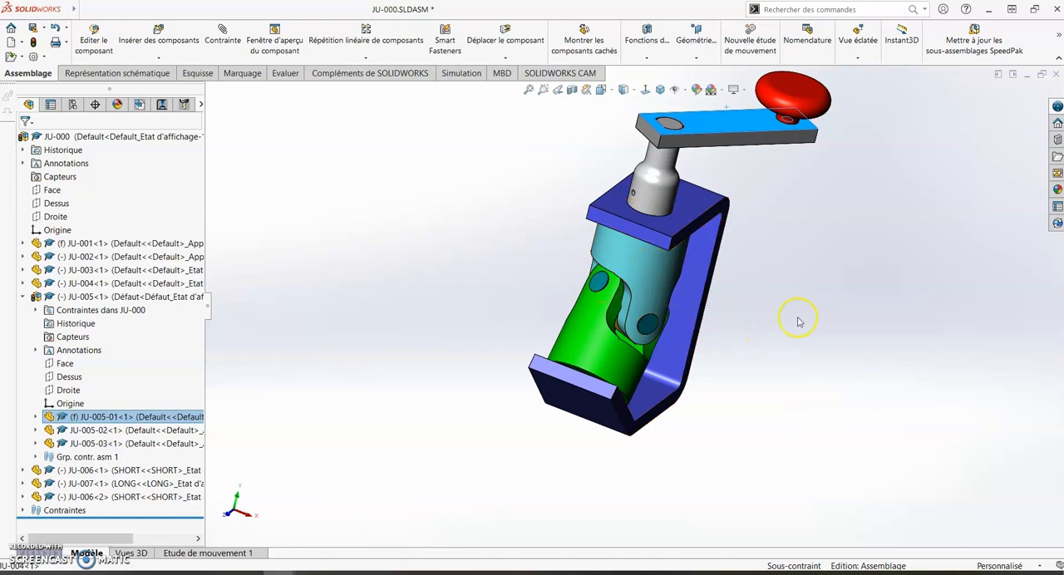
scroll(628, 380, down, 3)
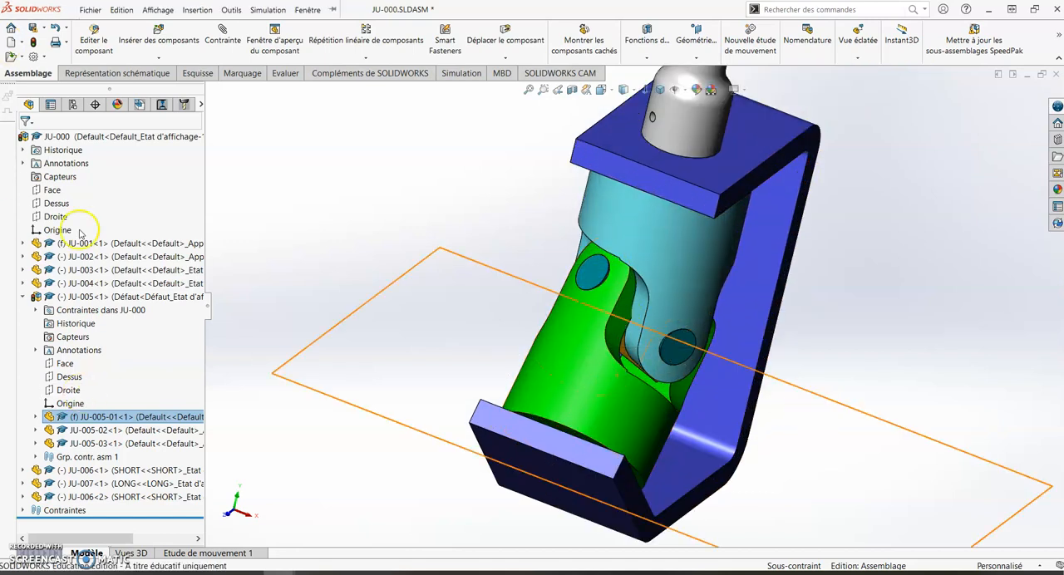
- Run interference detection on the selected crank arm JU-005-01 only
click(286, 73)
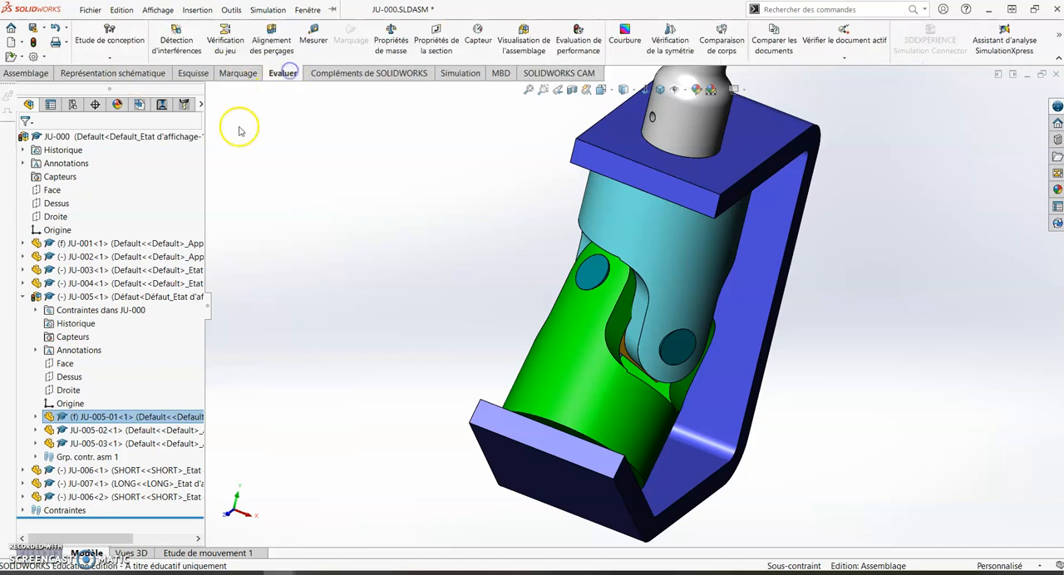
click(176, 40)
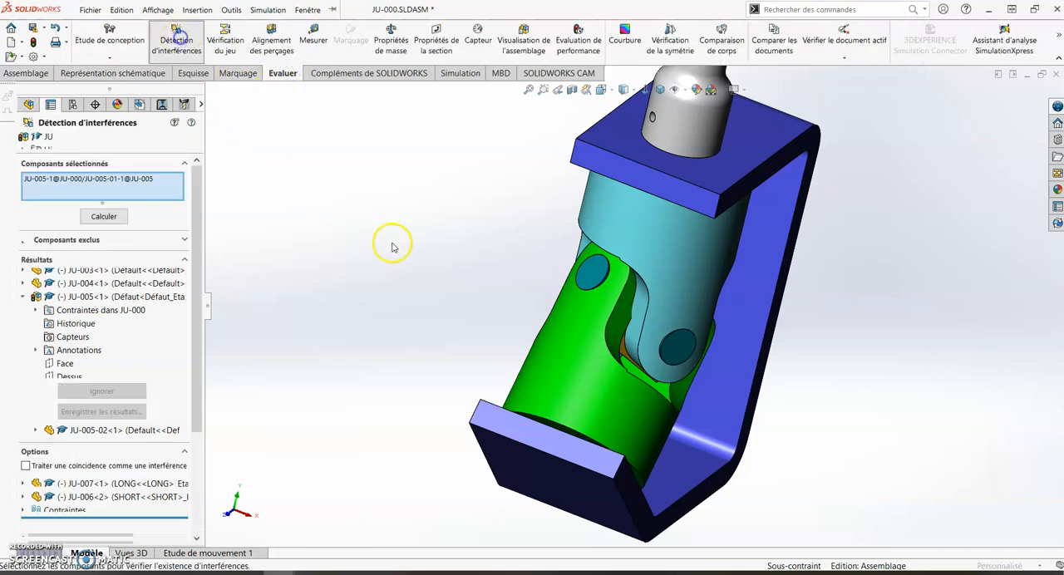
click(104, 216)
mouse_move(567, 362)
middle_down()
mouse_move(570, 337)
mouse_move(553, 350)
middle_up()
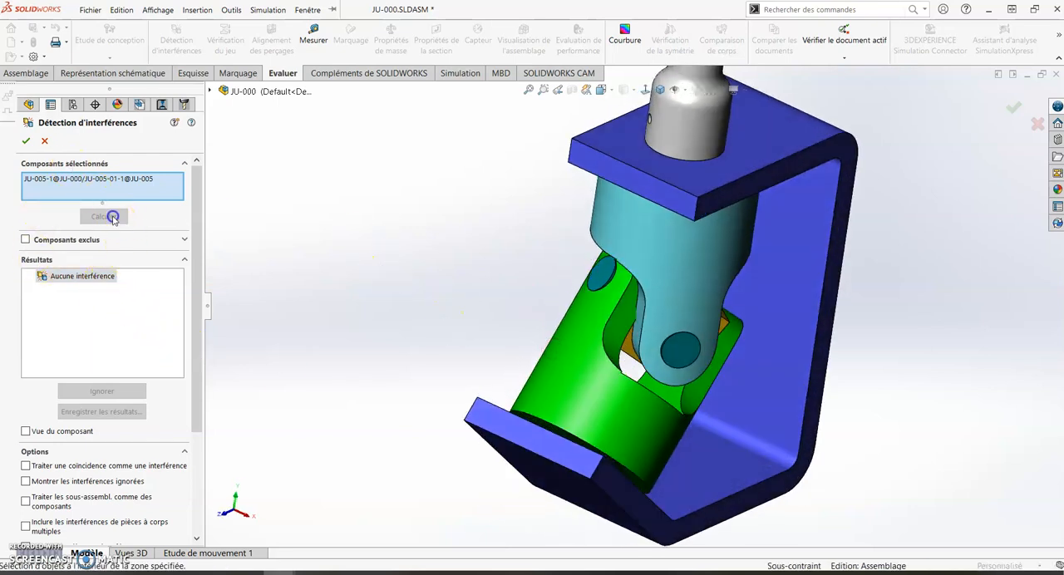
- Replace the checked component with the whole JU-000 assembly, recalculate the interferences, and examine the one at the universal joint yokes
click(74, 181)
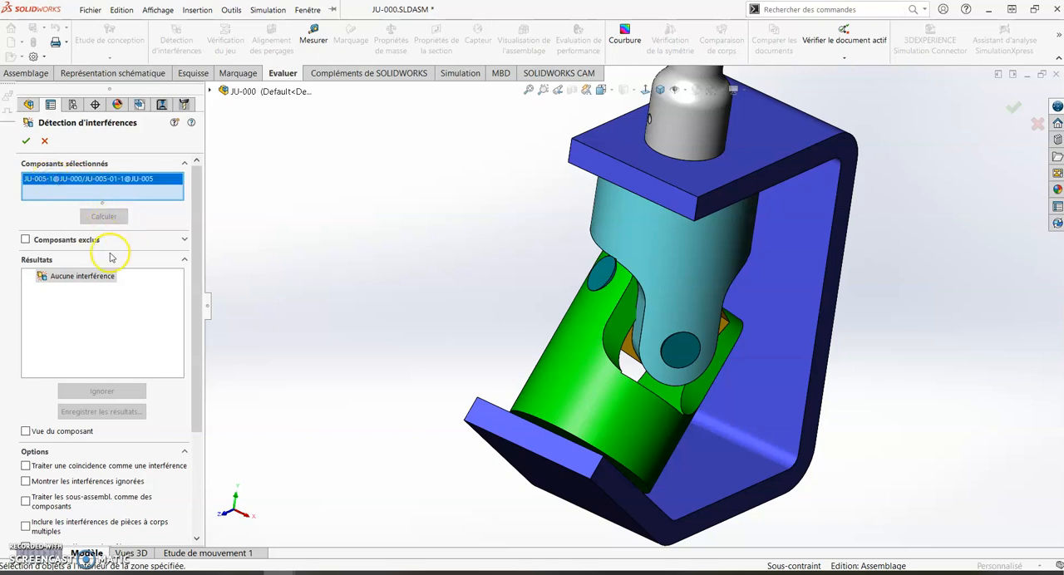
key(Delete)
key(f)
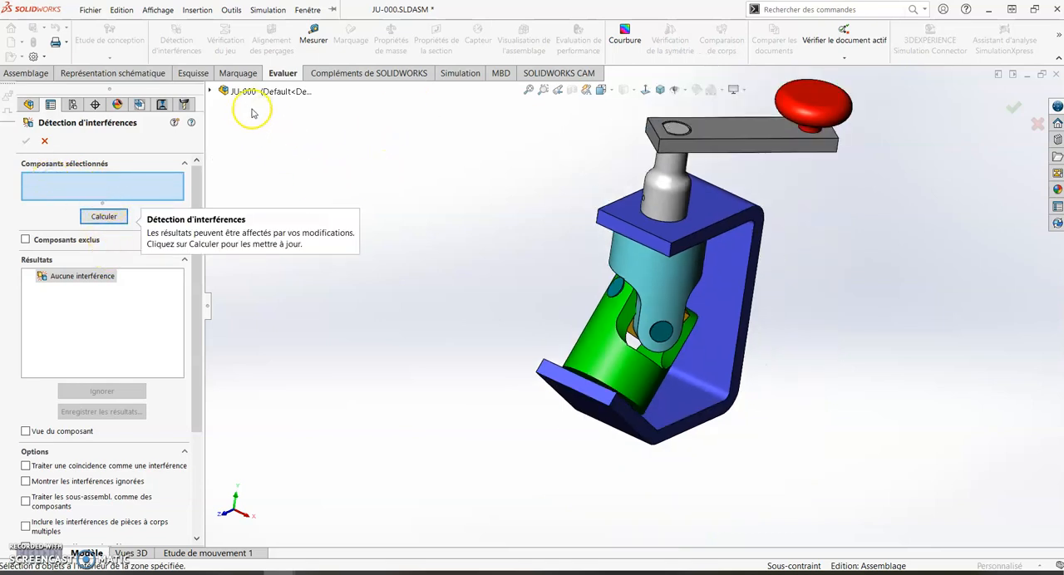
click(248, 89)
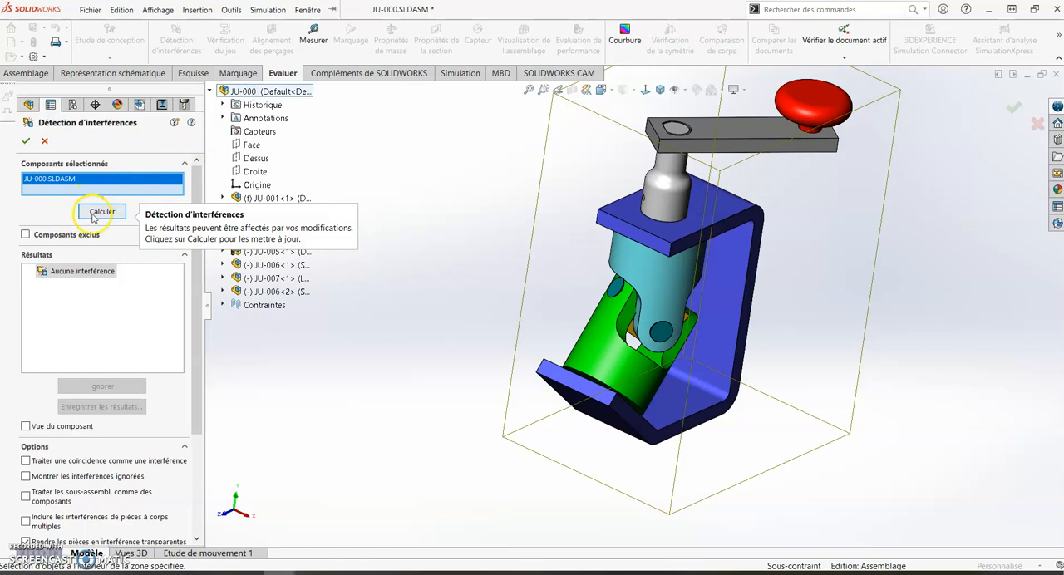
click(98, 212)
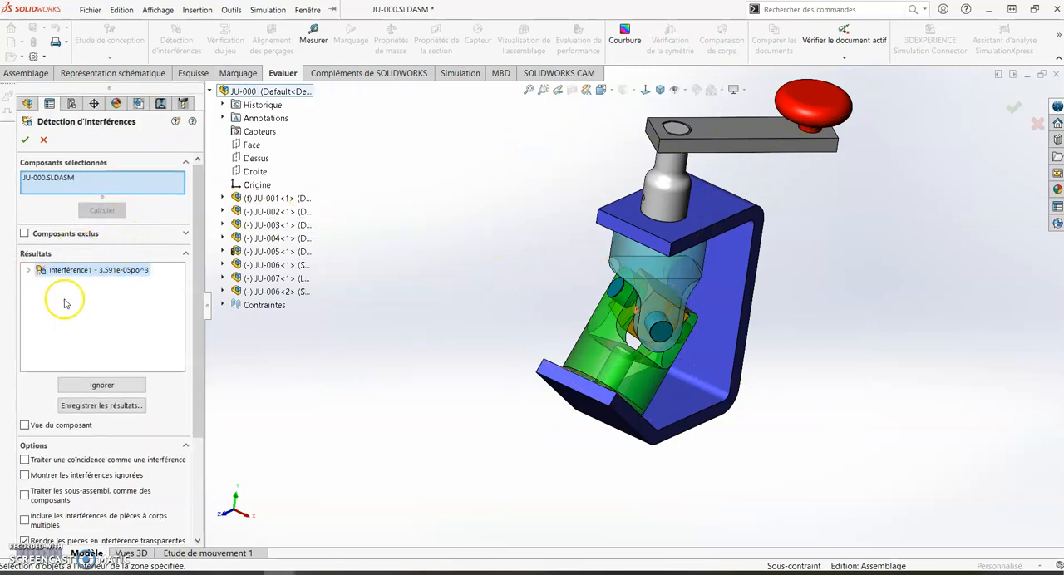
scroll(637, 304, down, 5)
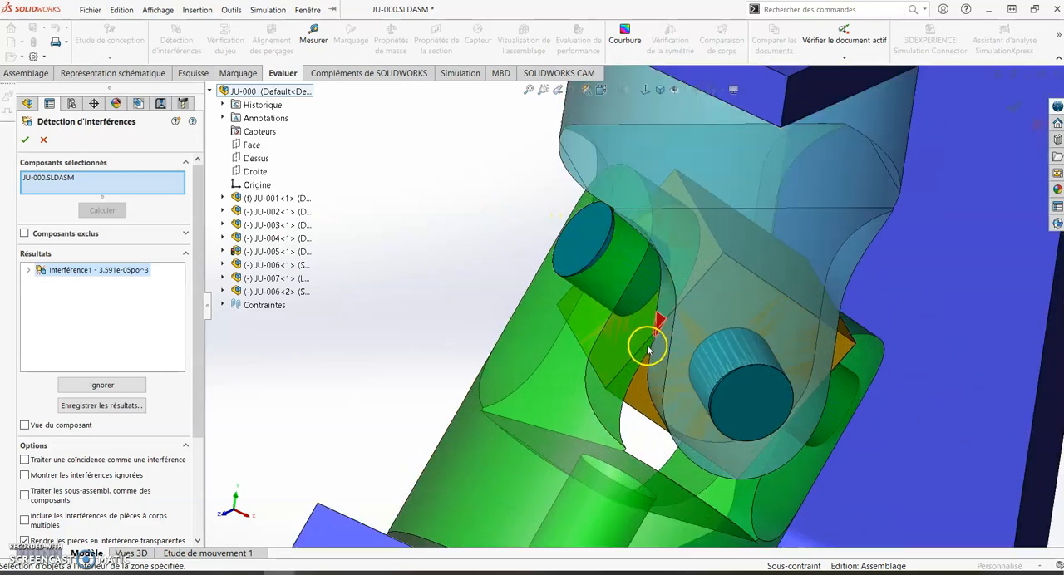
scroll(650, 324, down, 2)
scroll(671, 309, up, 10)
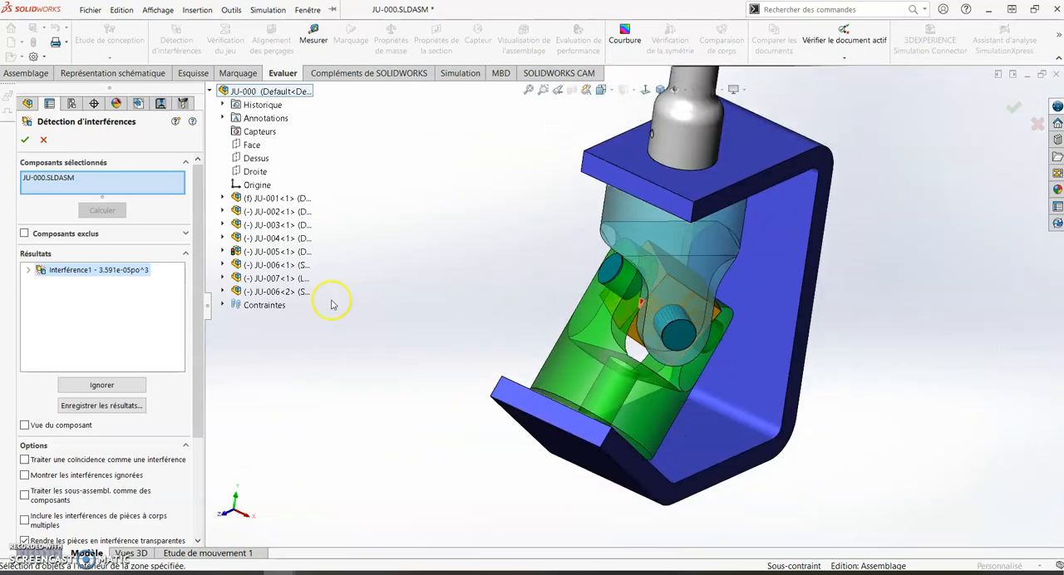
- Cancel the interference detection and swing the crank arm freely to turn the universal joint
click(44, 142)
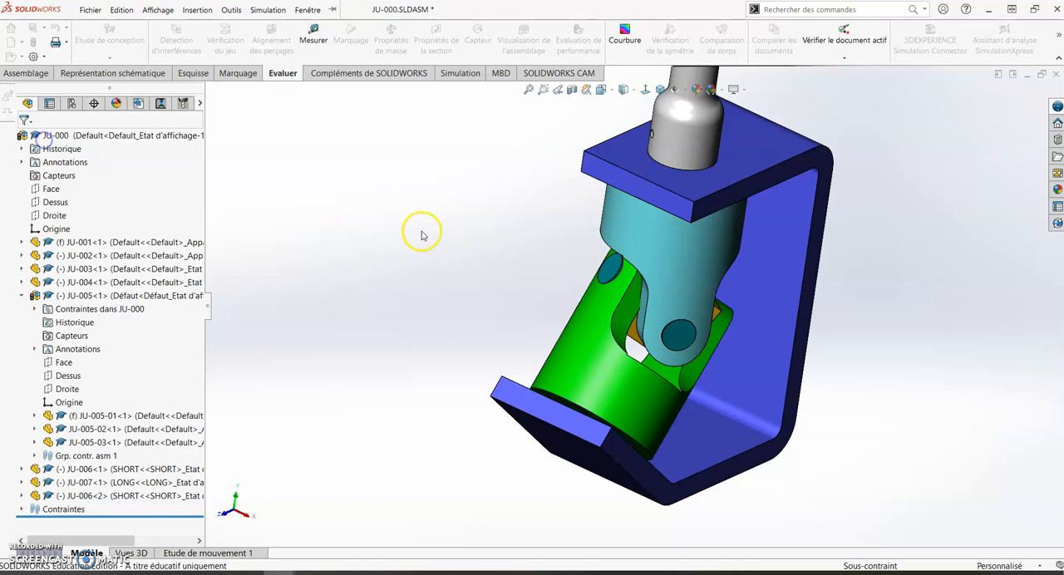
drag(681, 193, 713, 200)
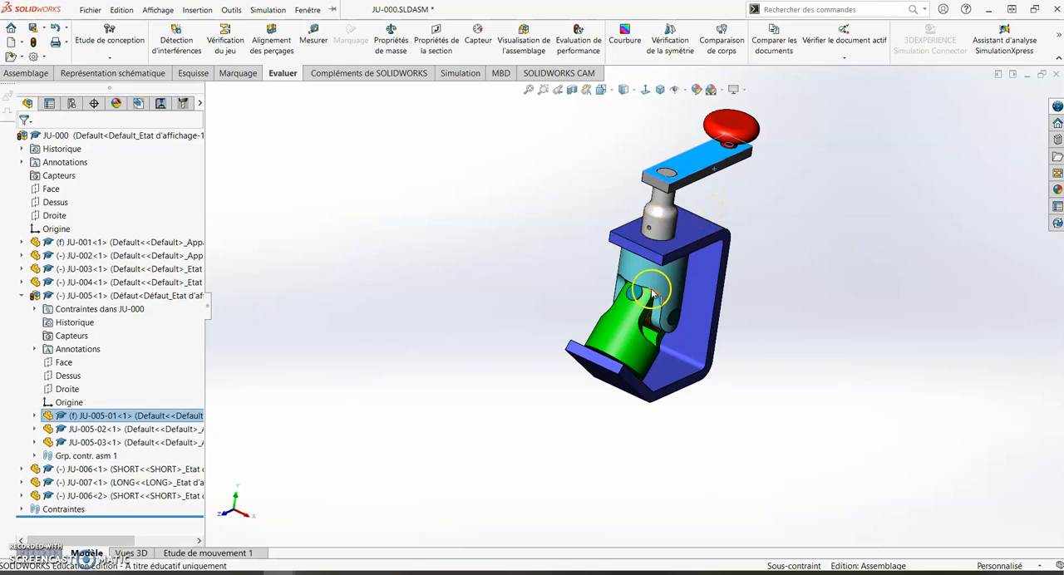
drag(701, 242, 725, 126)
click(246, 417)
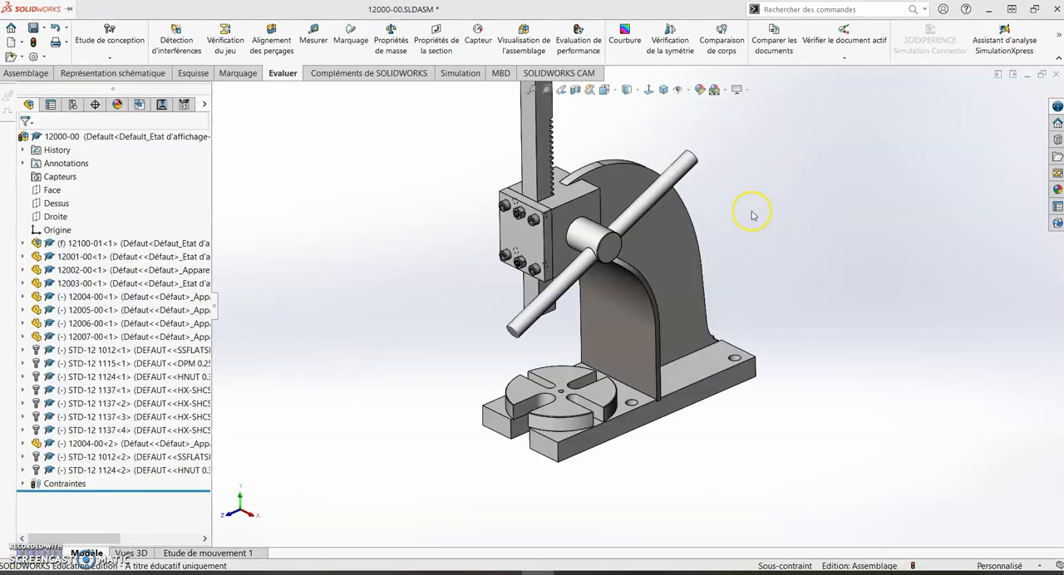
- Switch to the 12000-00 assembly and try to move the handle hub using Move Component with collision detection between all components
scroll(753, 215, up, 4)
scroll(750, 202, down, 3)
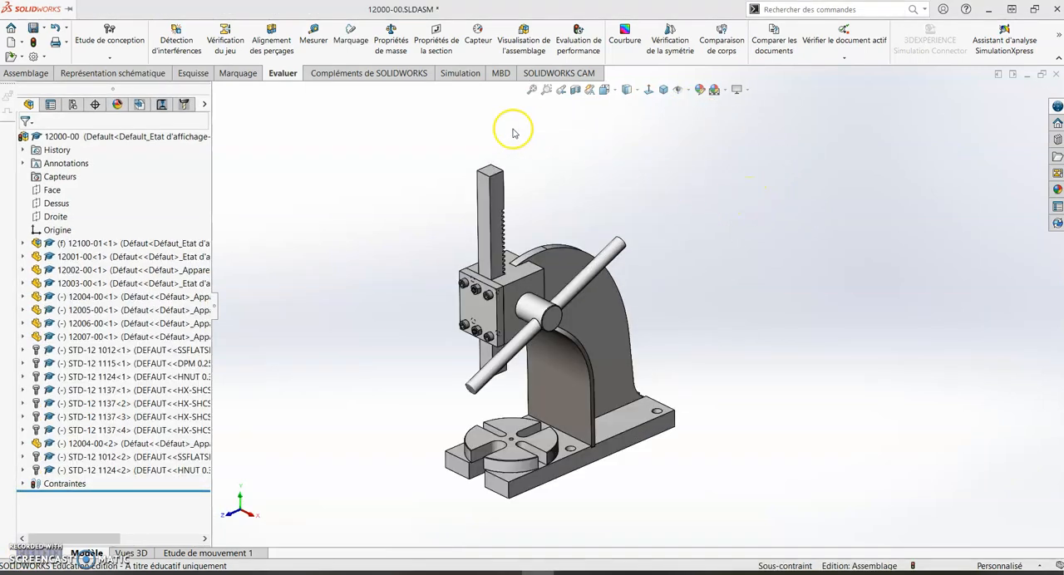
click(32, 74)
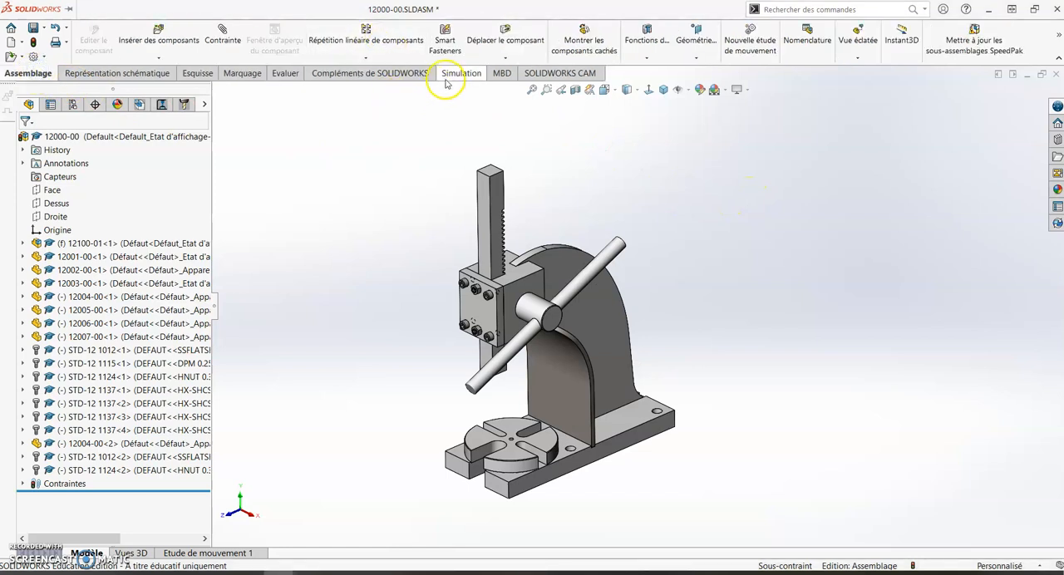
click(504, 33)
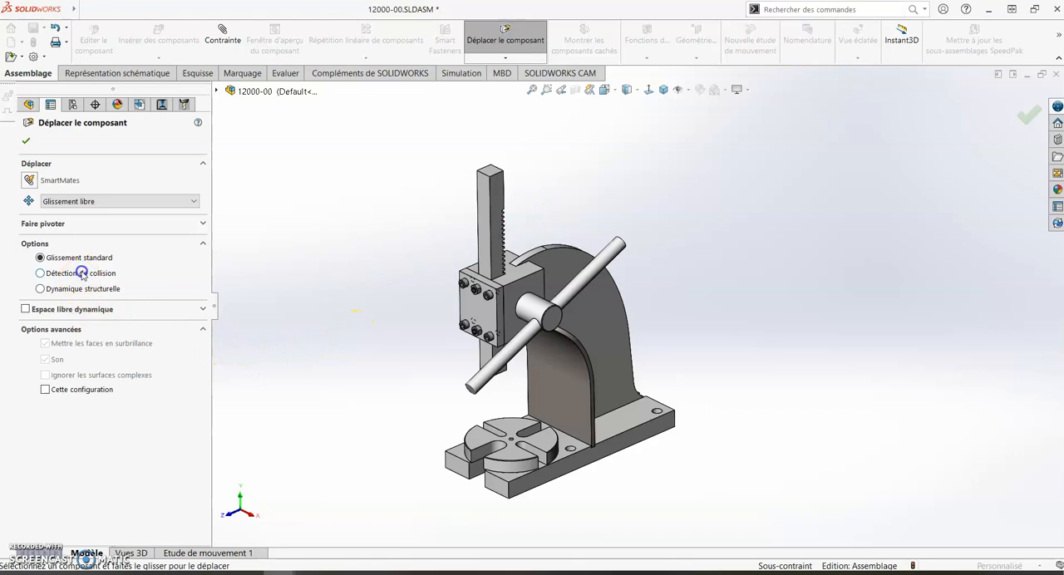
click(40, 273)
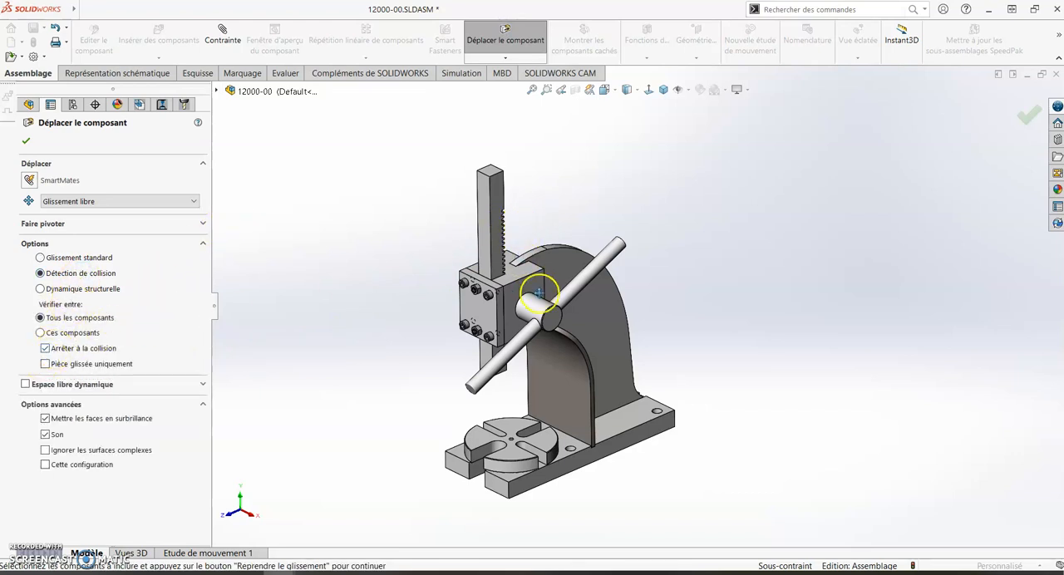
drag(536, 305, 509, 339)
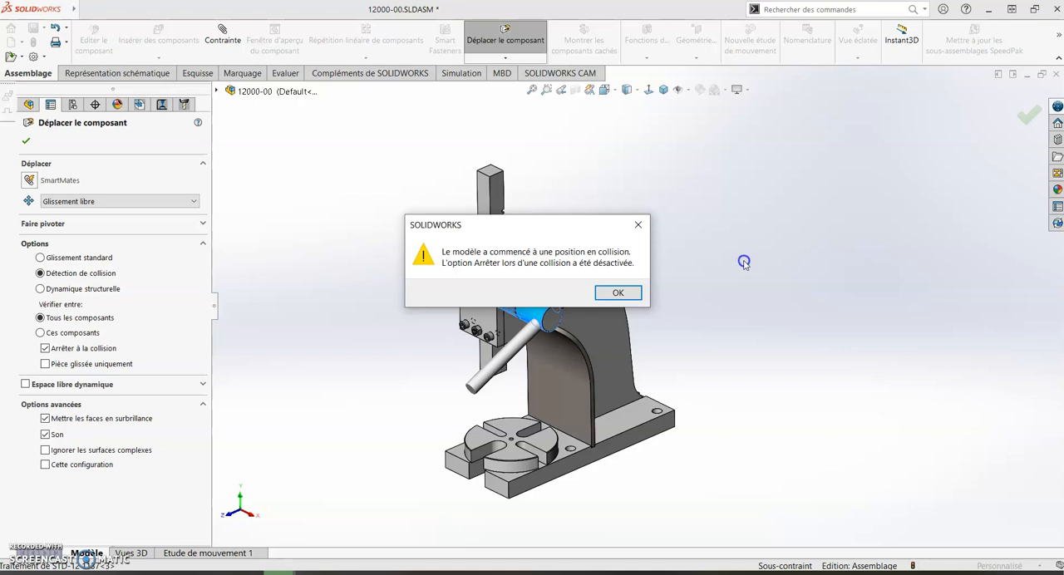
click(622, 294)
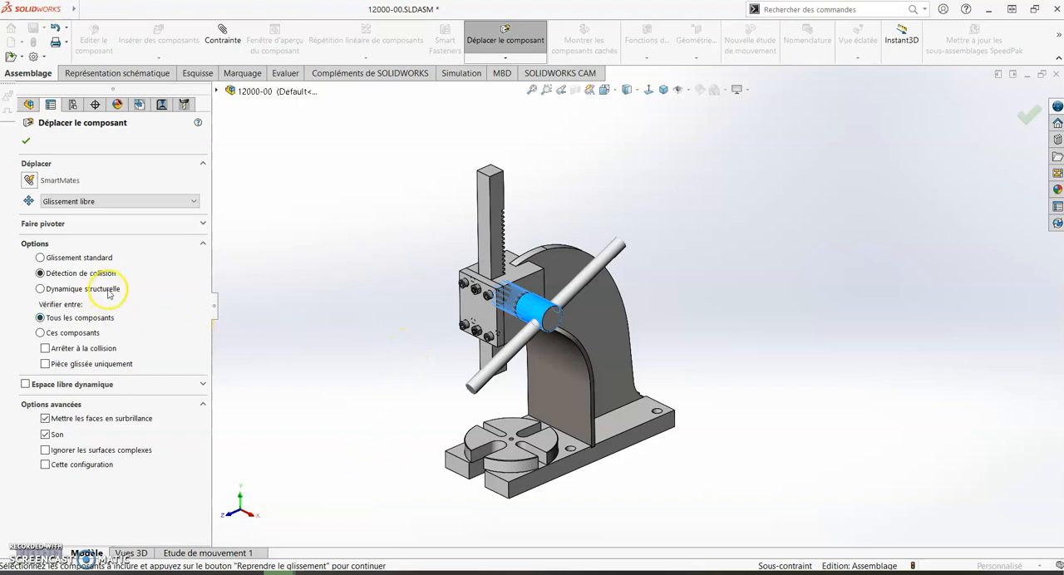
- Limit the collision check to the rack 12002-00-1 and the slotted table 12007-00-1, stop at collision, and resume the drag
click(72, 334)
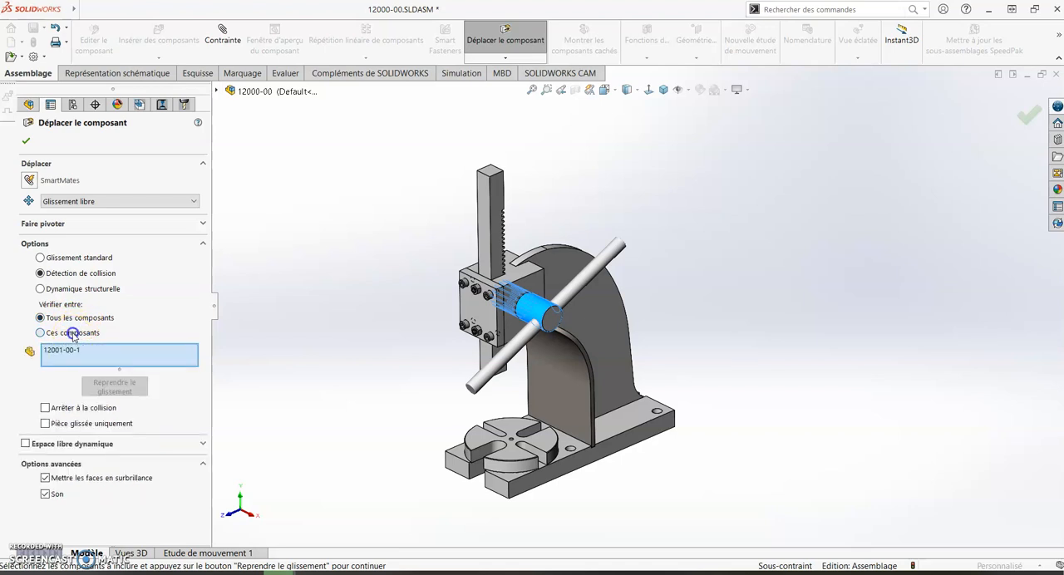
click(97, 356)
key(Delete)
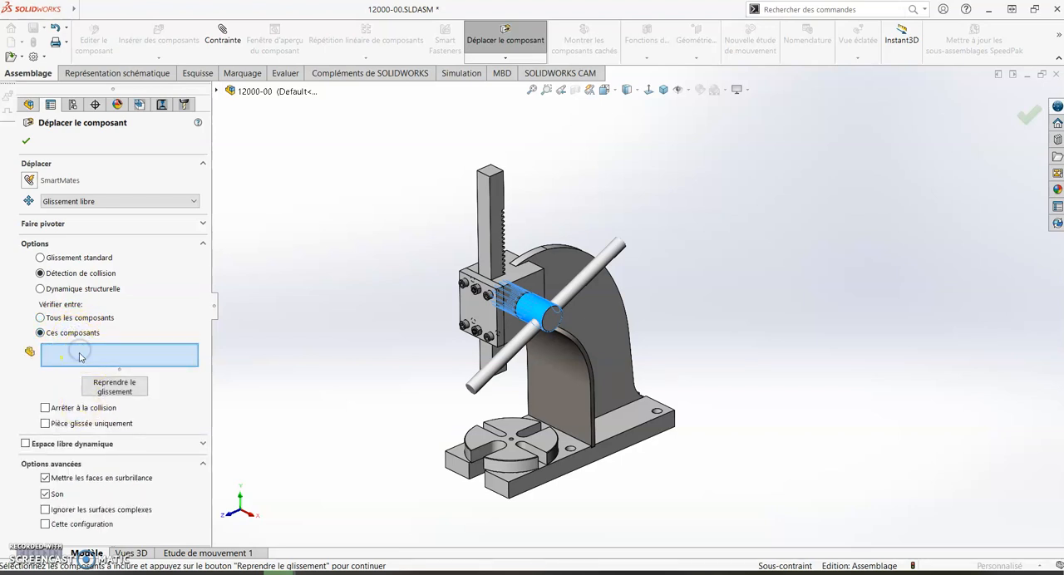
scroll(491, 358, down, 3)
click(499, 346)
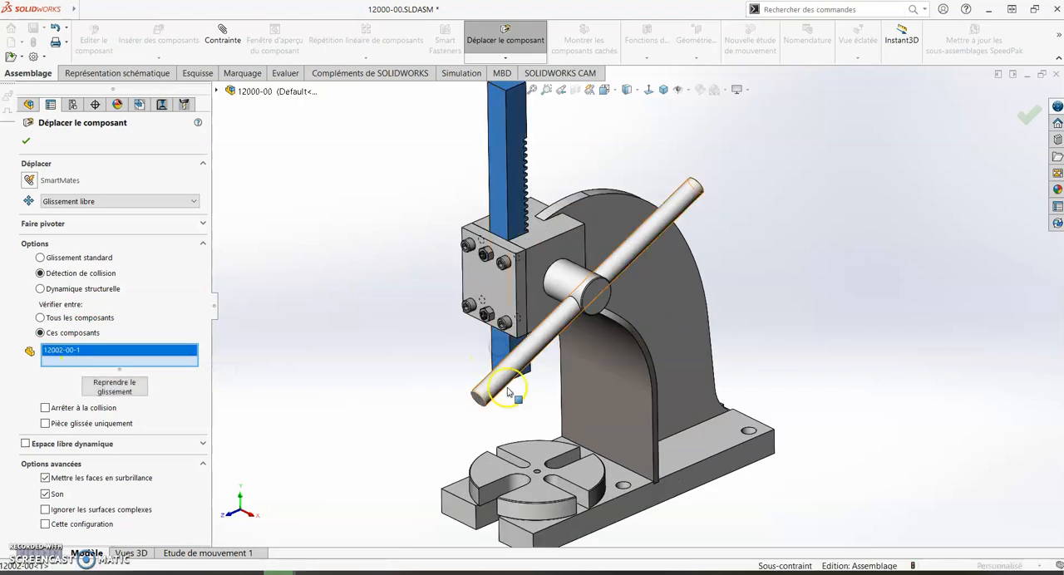
click(532, 462)
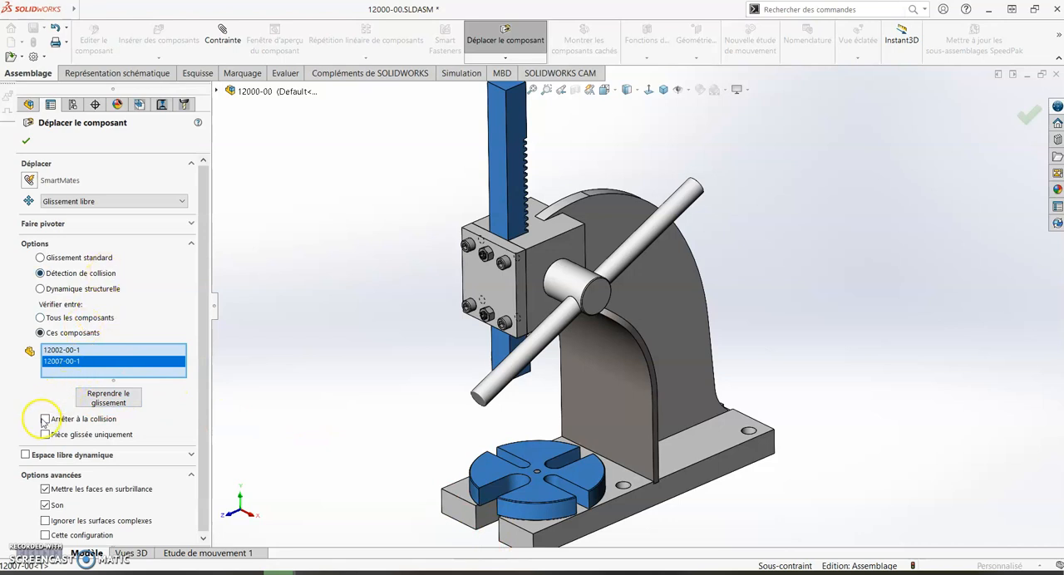
click(108, 398)
- Move the rack down against the slotted table and back up to test the collision stop, and finish Move Component
middle_drag(517, 349, 717, 420)
scroll(717, 420, down, 2)
scroll(656, 334, up, 2)
drag(672, 306, 674, 441)
drag(674, 380, 691, 396)
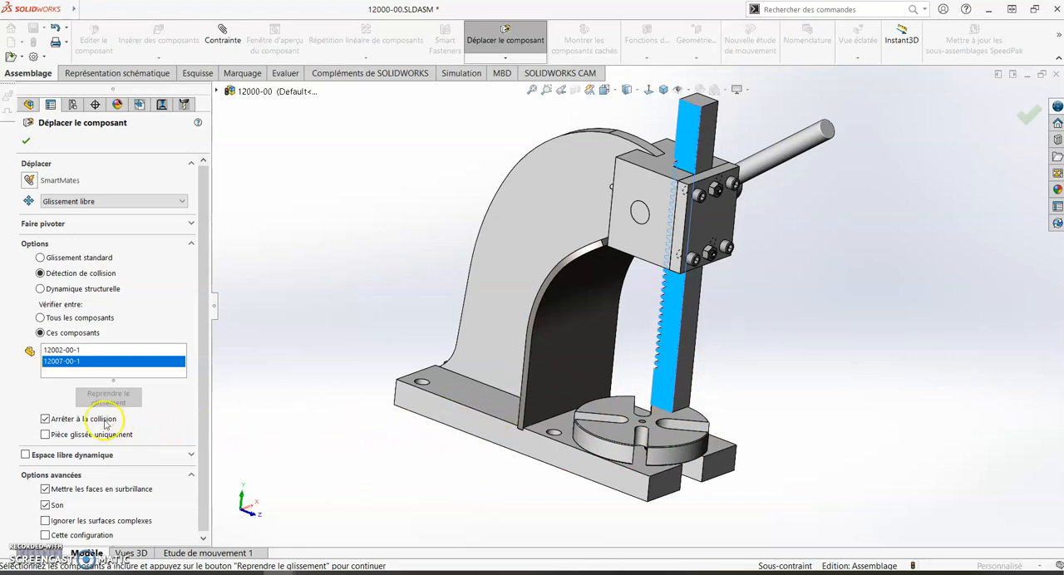
middle_drag(718, 424, 709, 383)
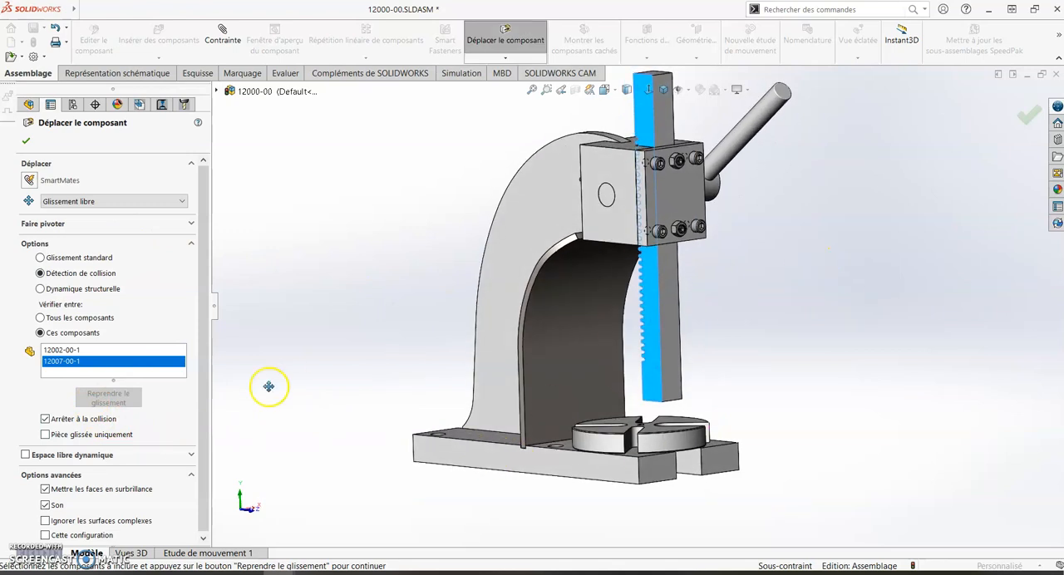
click(23, 142)
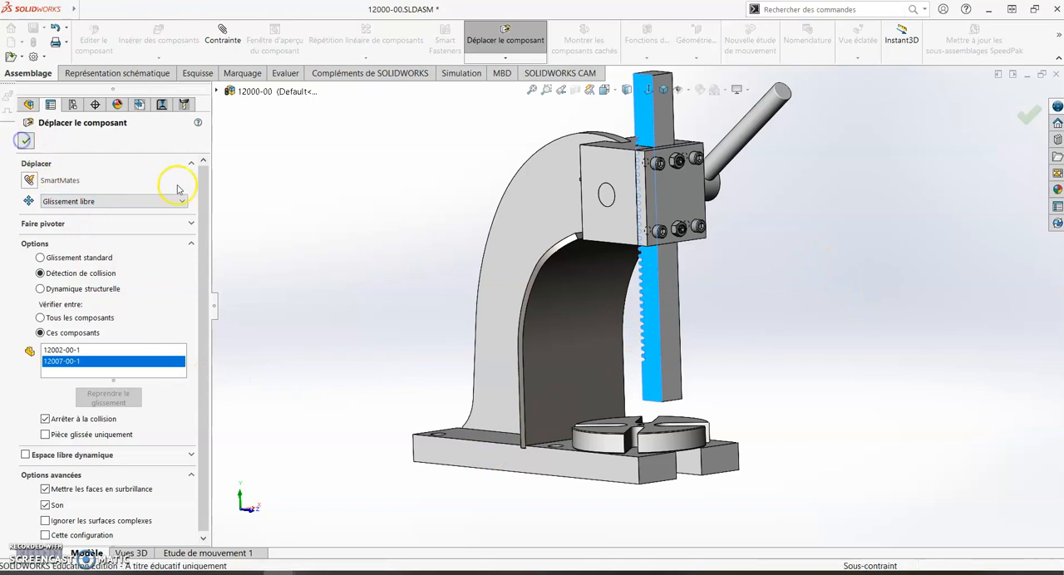
- Slide the rack freely above the slotted table without collision detection so that the handle turns with it
middle_drag(268, 185, 334, 280)
scroll(334, 280, up, 2)
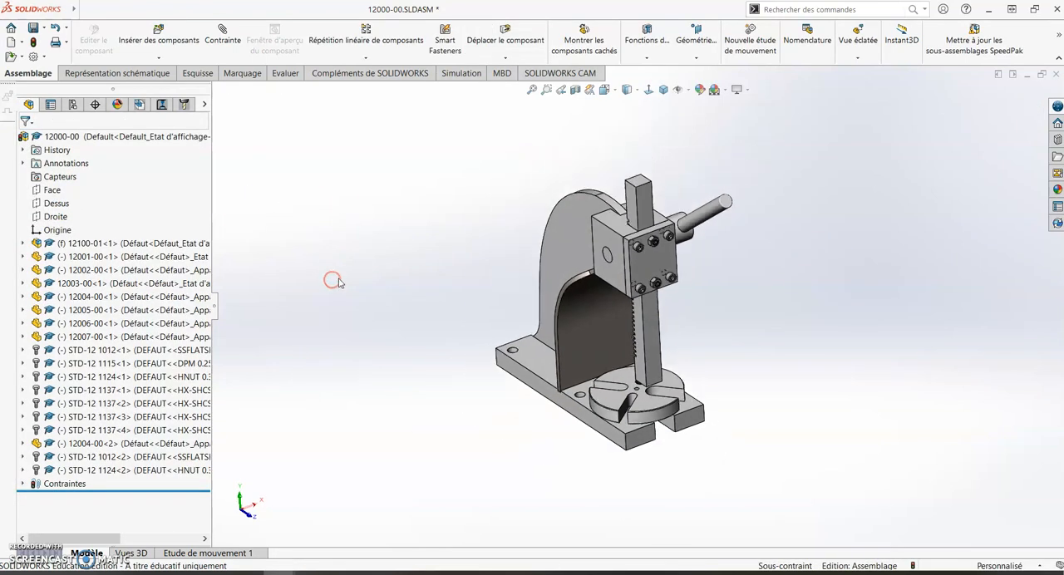
middle_drag(558, 271, 584, 247)
scroll(642, 355, down, 5)
drag(646, 361, 666, 348)
click(782, 368)
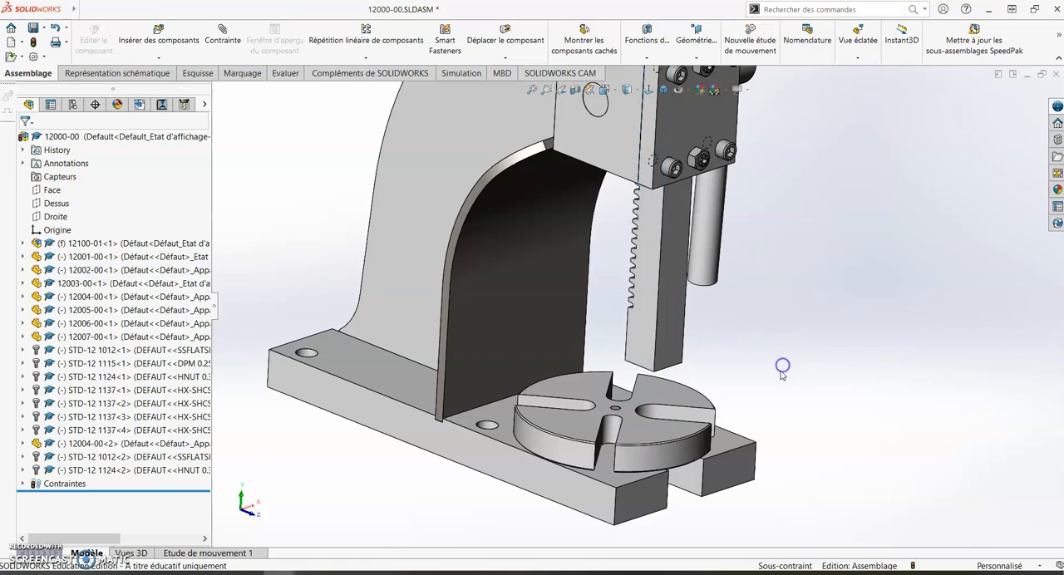
scroll(783, 368, up, 3)
middle_drag(783, 369, 768, 372)
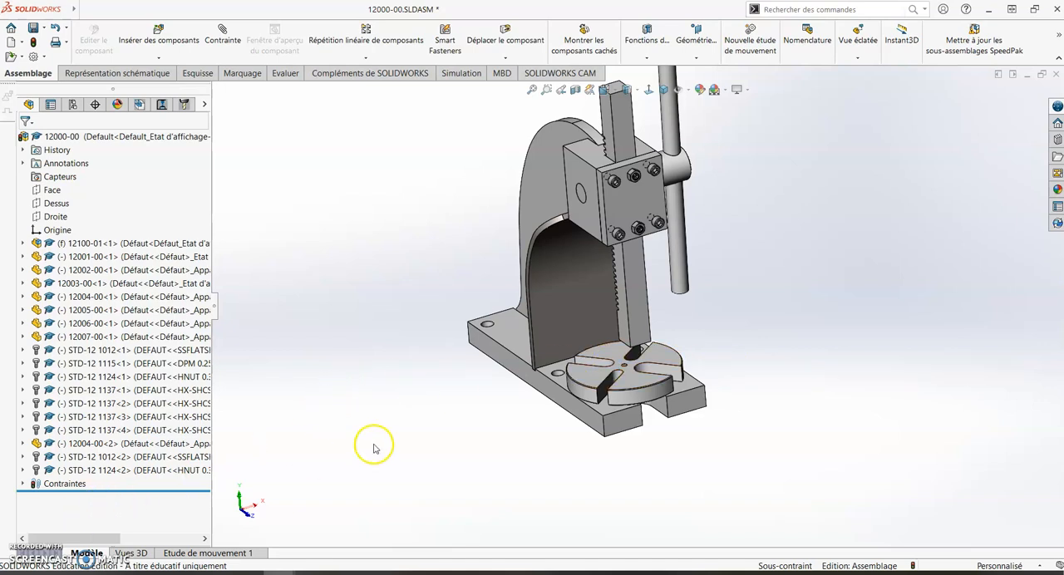
middle_drag(737, 349, 376, 447)
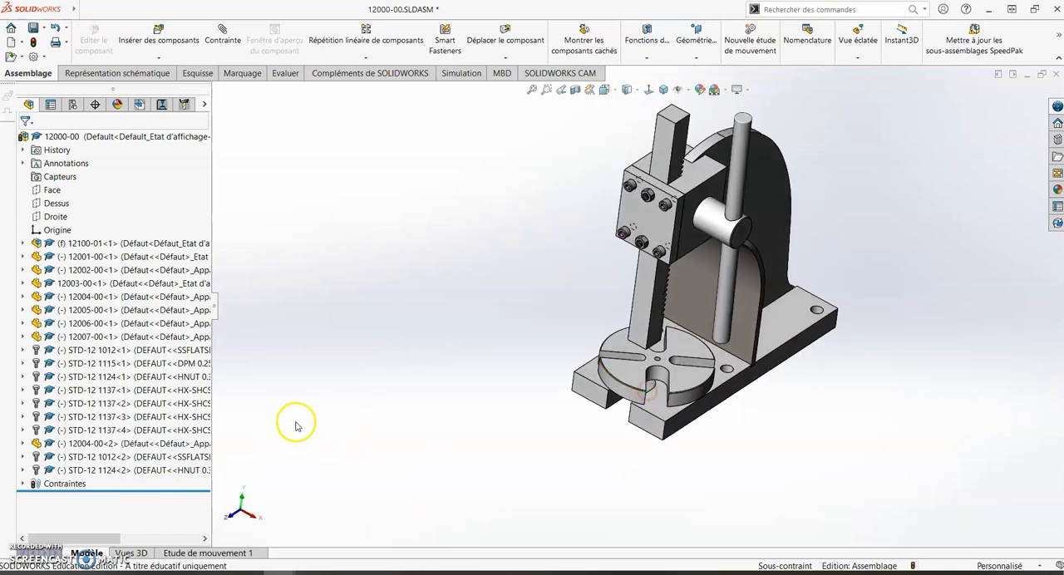